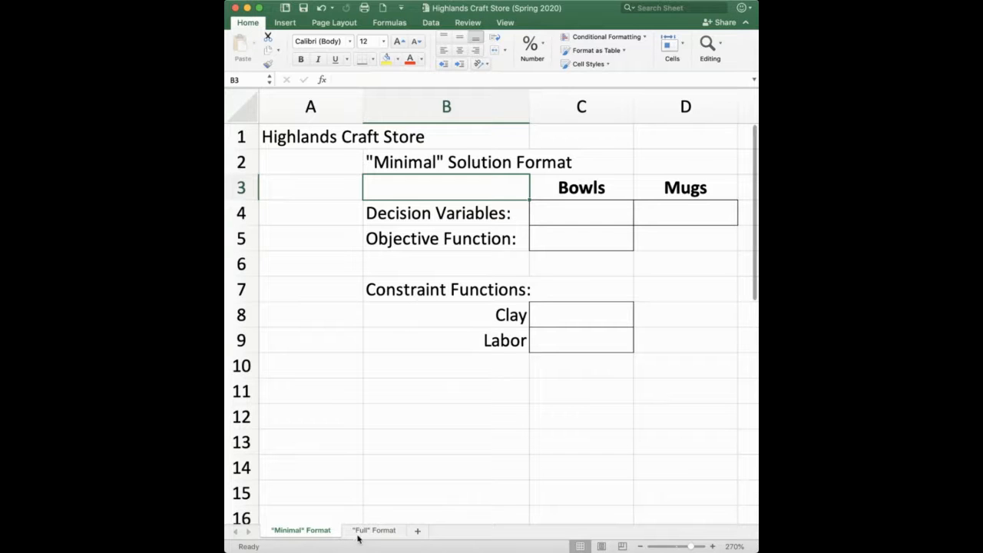
pyautogui.click(484, 449)
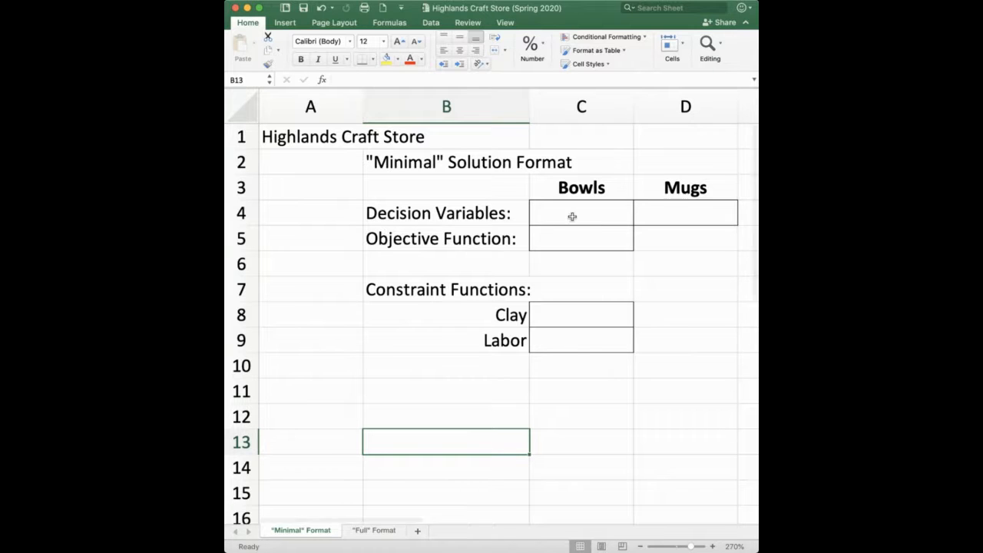
pyautogui.moveTo(572, 217); pyautogui.dragTo(672, 216)
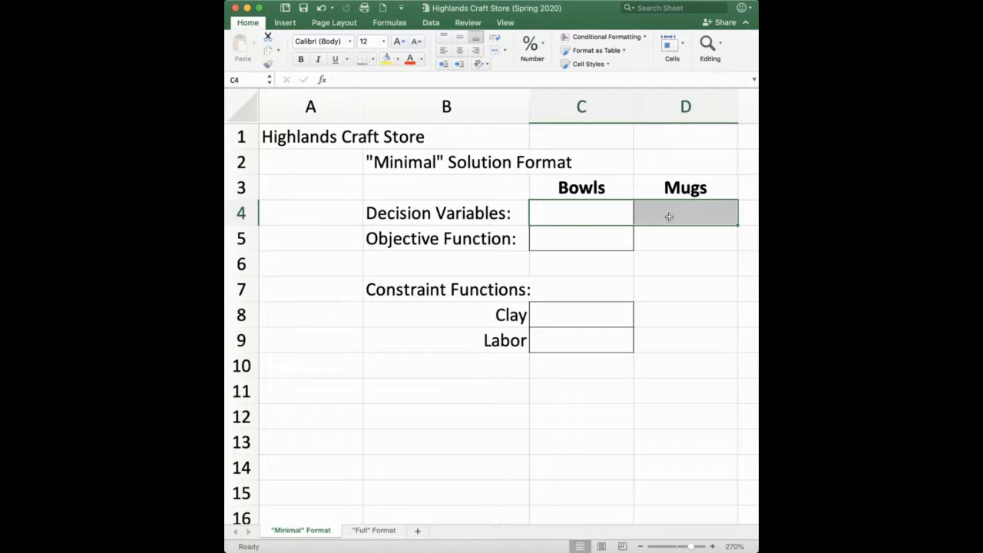
pyautogui.click(577, 214)
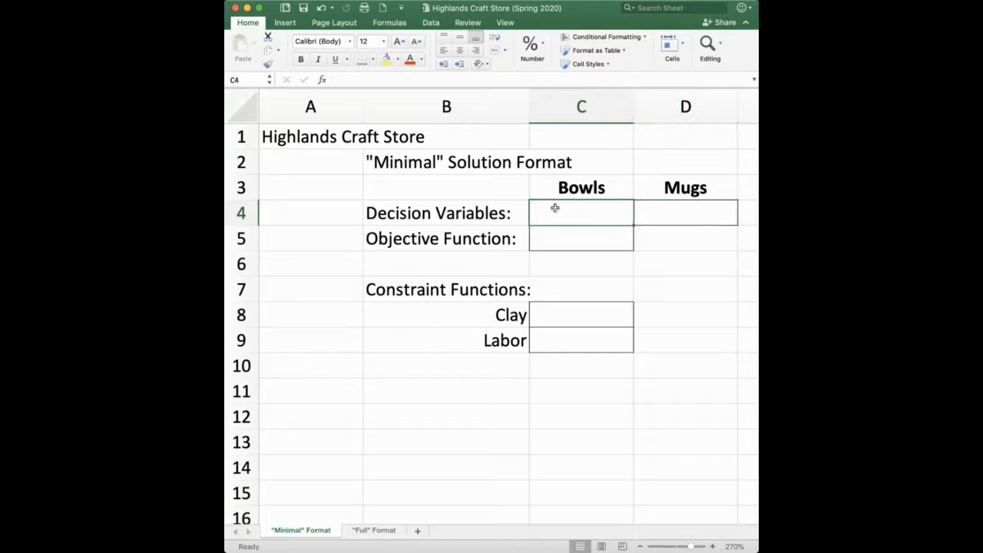
pyautogui.click(363, 77)
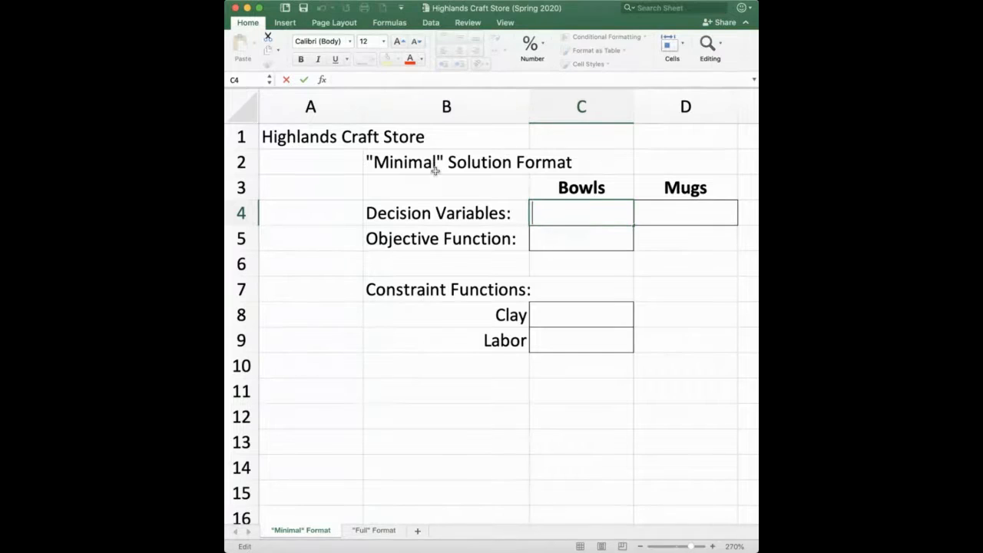
pyautogui.click(682, 215)
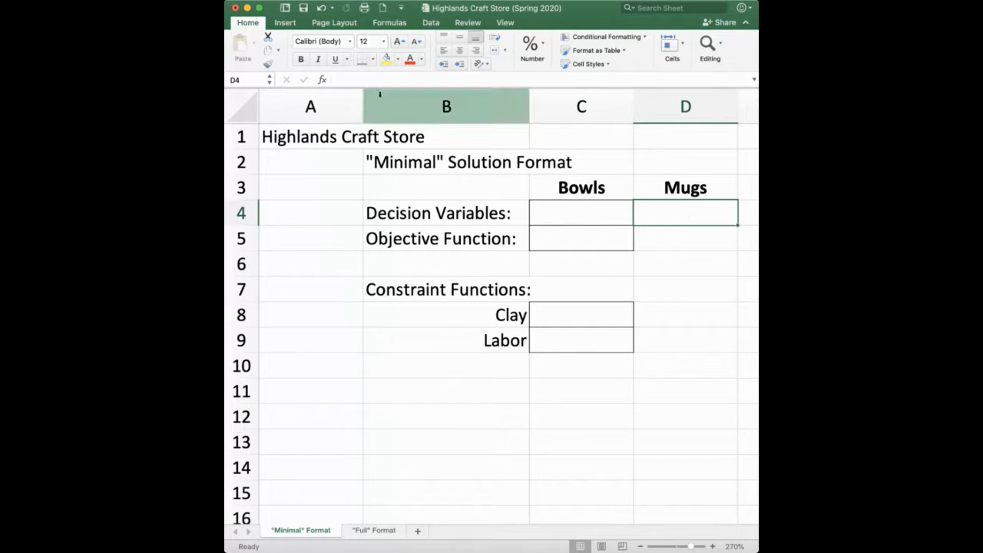
pyautogui.click(583, 222)
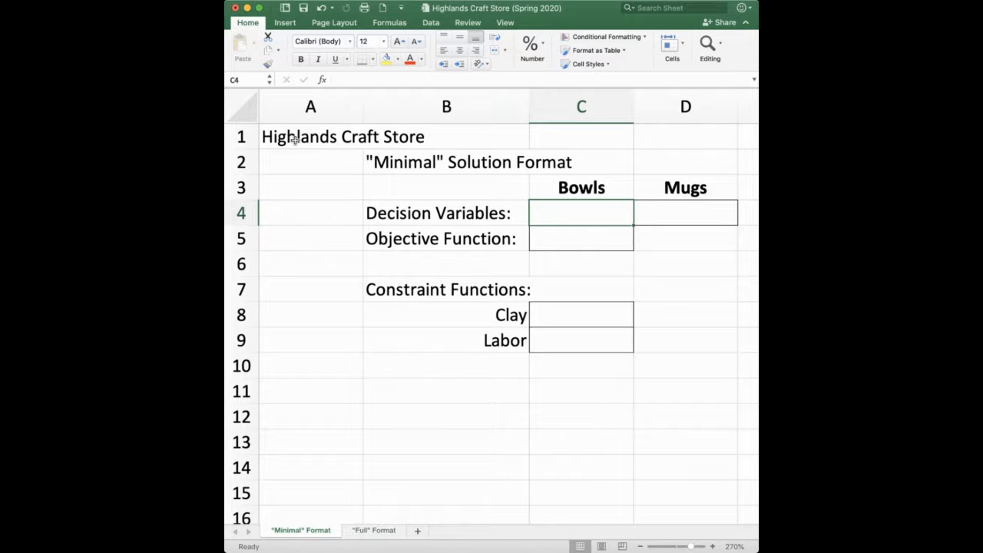
pyautogui.moveTo(294, 139); pyautogui.dragTo(683, 340)
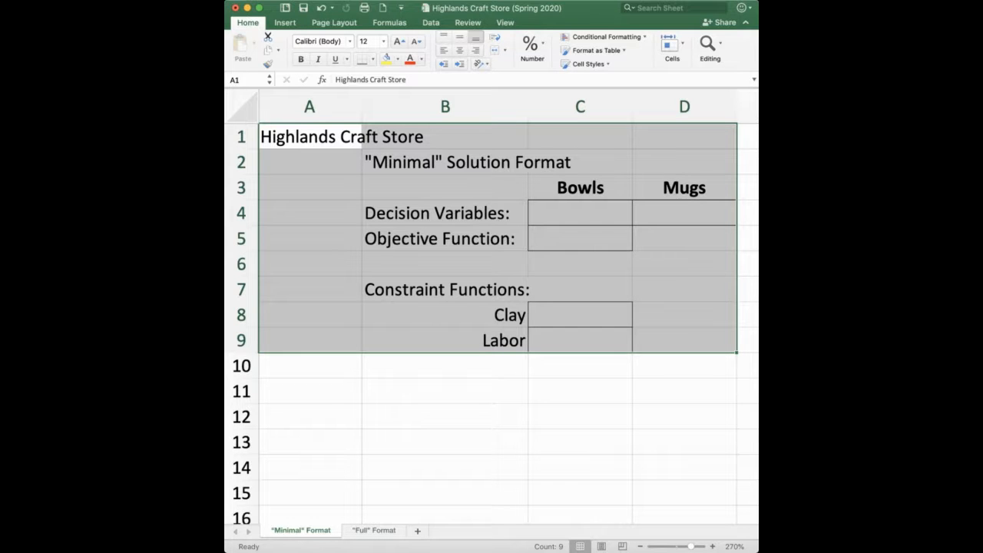
pyautogui.press('super+z')
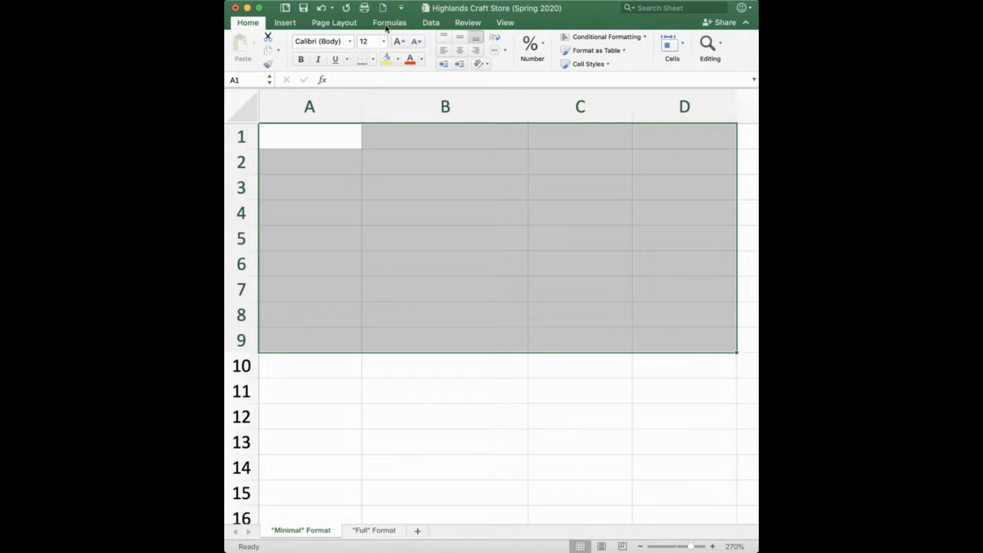
pyautogui.click(322, 7)
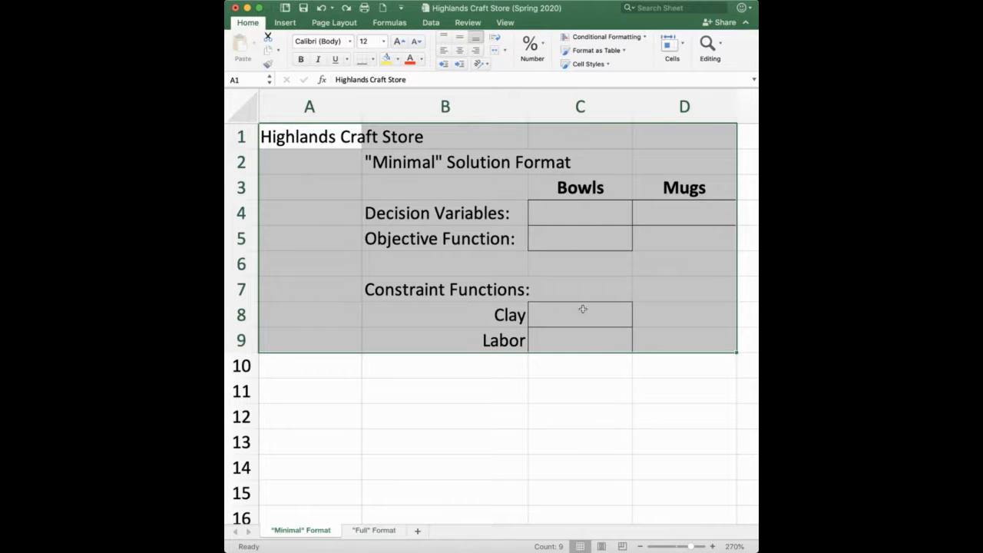
pyautogui.click(584, 411)
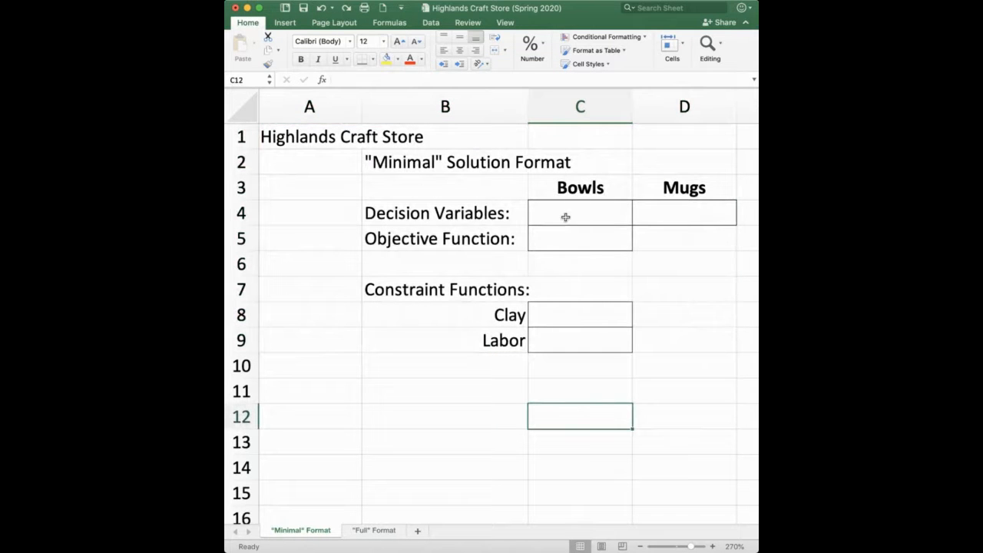
# Step: Enter the objective function formula =40*C4+50*D4 in C5, referencing the Bowls and Mugs decision variable cells
pyautogui.moveTo(566, 215); pyautogui.dragTo(670, 223)
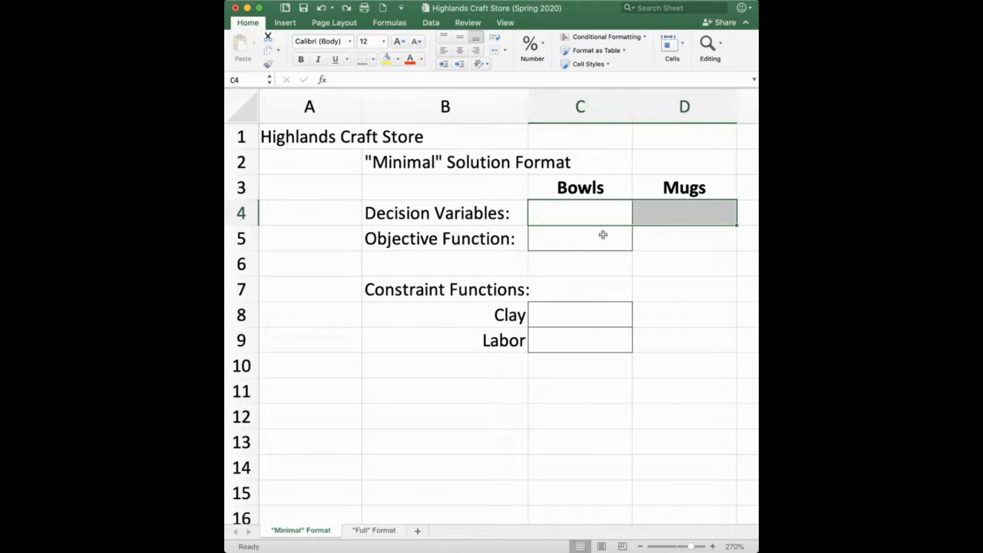
pyautogui.click(578, 239)
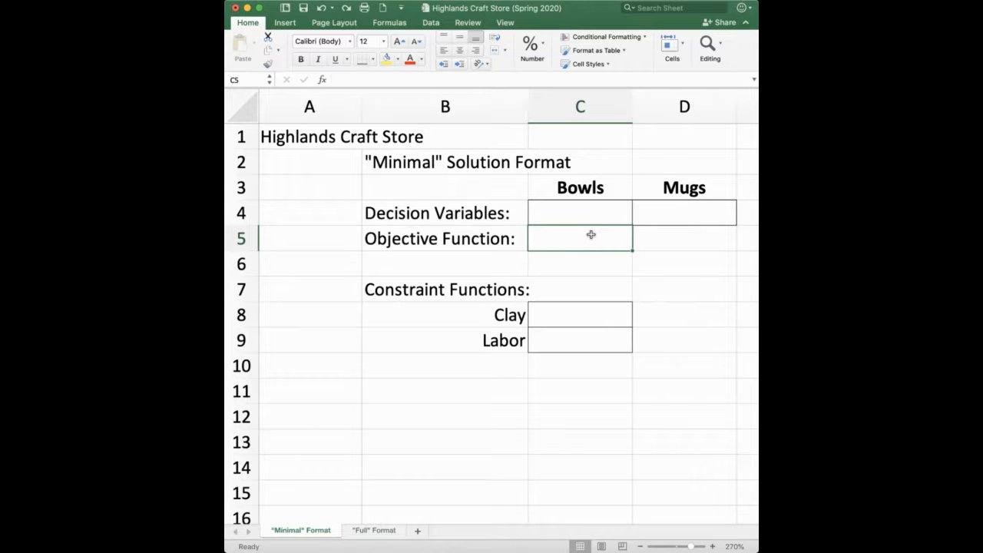
pyautogui.write('=40')
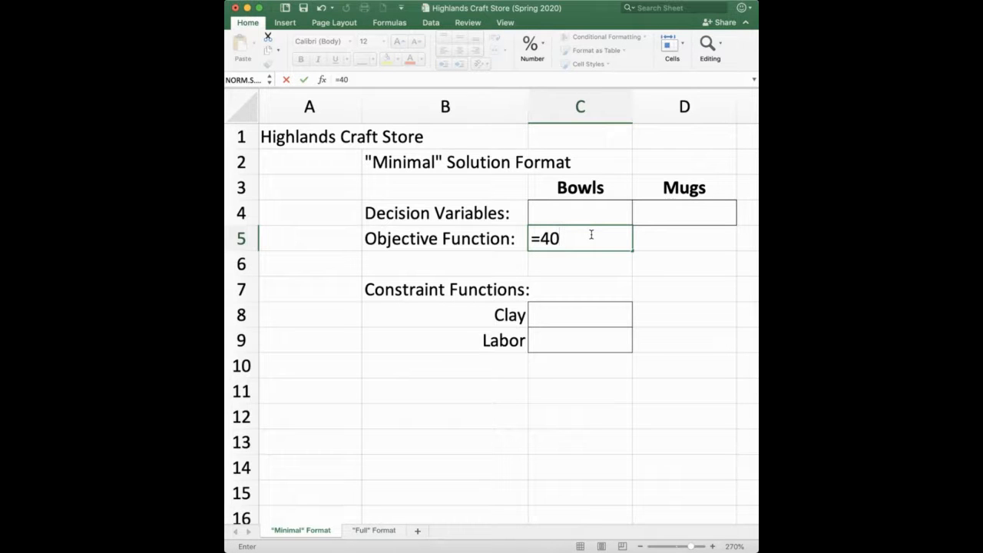
pyautogui.write('*')
pyautogui.click(596, 218)
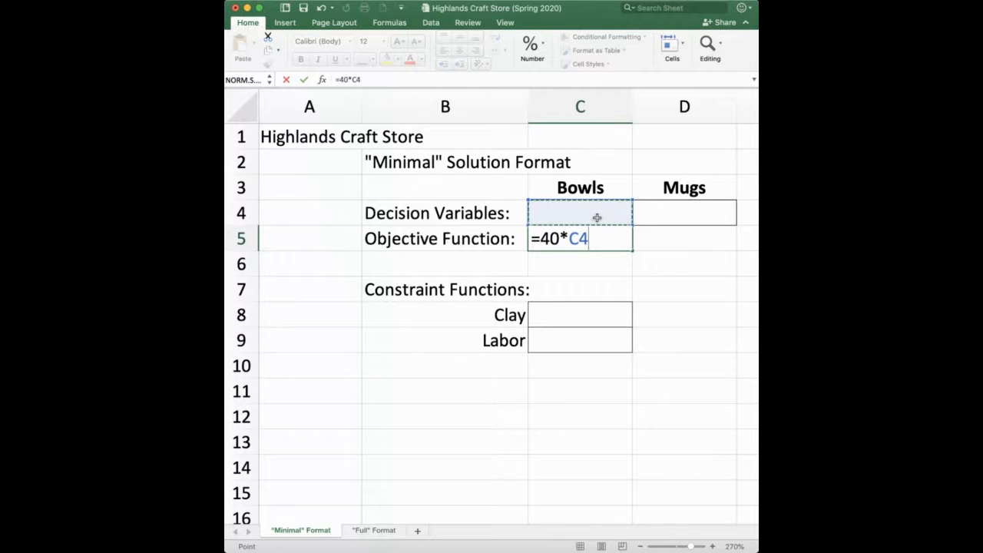
pyautogui.write('+50*')
pyautogui.click(677, 220)
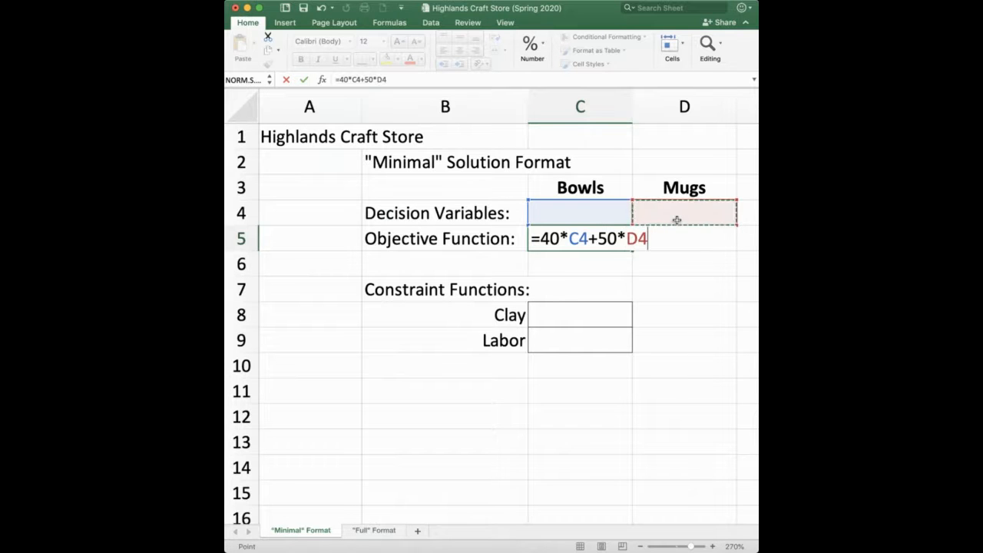
pyautogui.press('Return')
# Step: Test the objective formula with a trial value of 1 for both Bowls and Mugs, and clear both decision variable cells
pyautogui.press('Up')
pyautogui.press('Up')
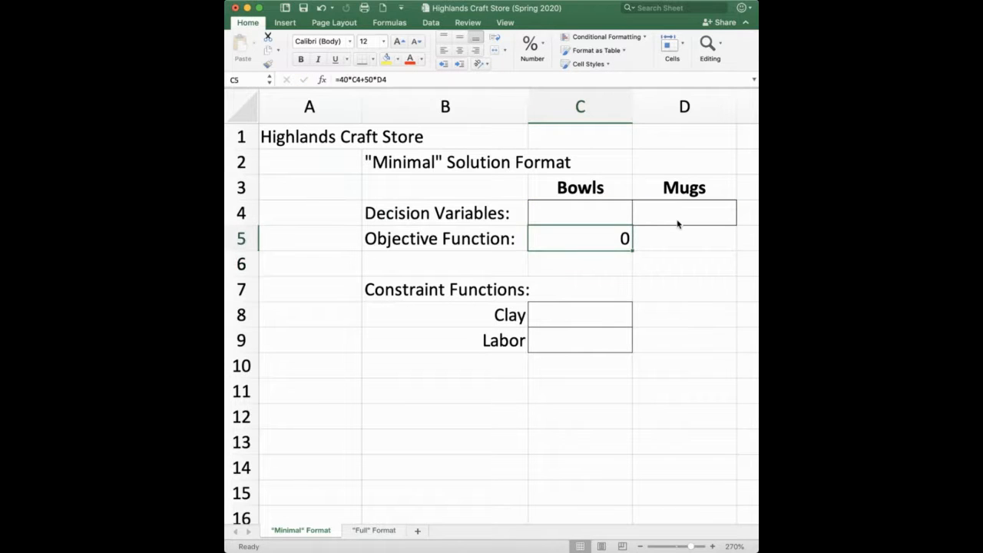
pyautogui.write('1')
pyautogui.press('Tab')
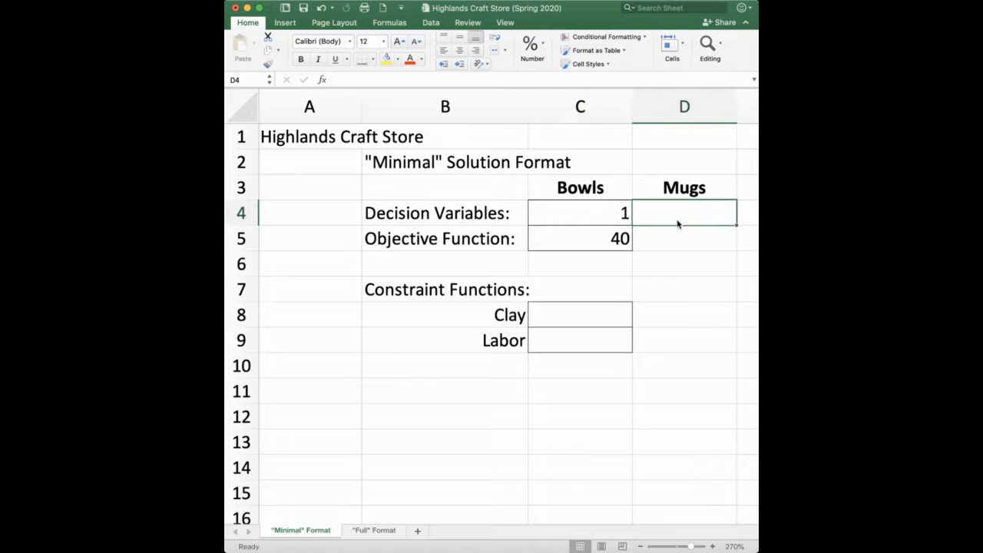
pyautogui.write('1')
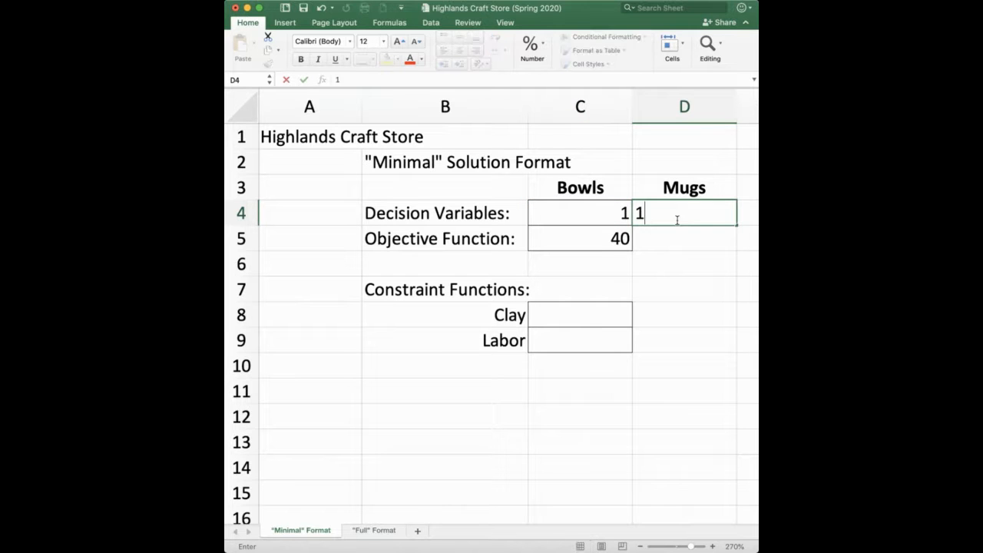
pyautogui.press('Return')
pyautogui.press('Up')
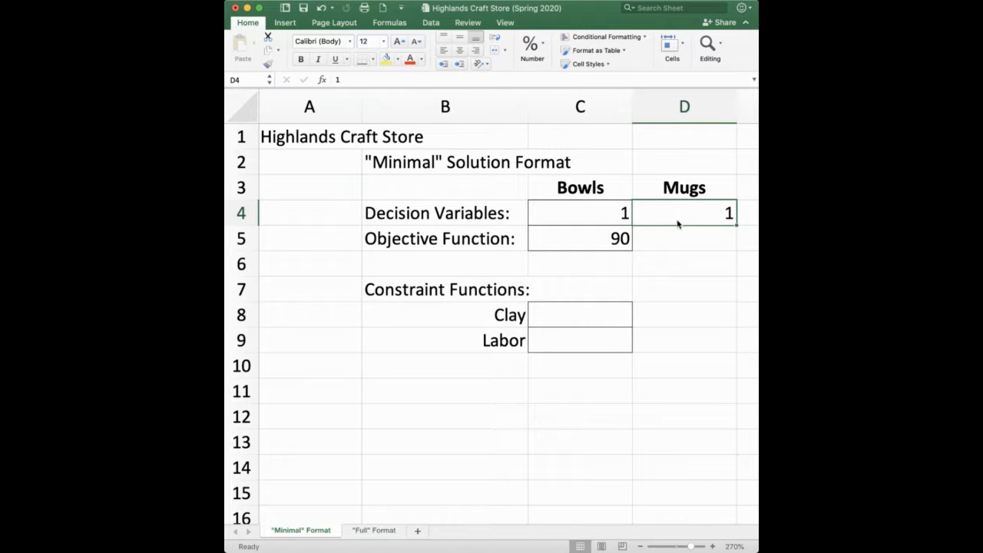
pyautogui.hotkey('shift', 'Left')
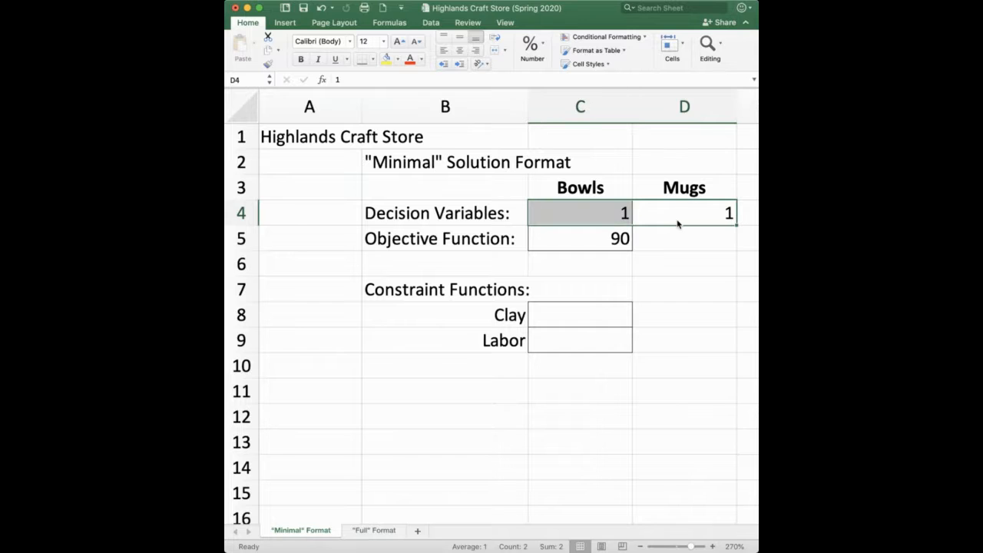
pyautogui.press('Delete')
pyautogui.press('Down')
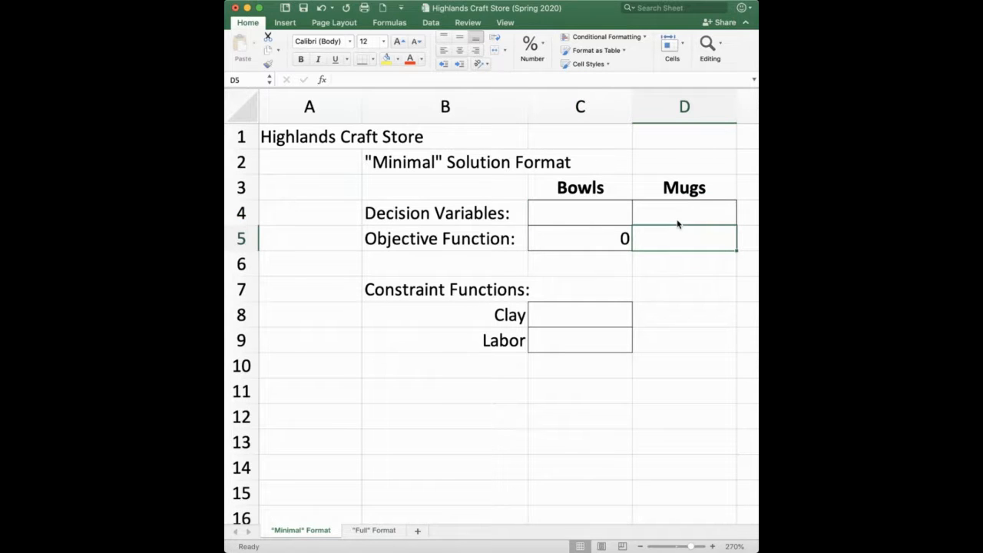
# Step: Enter the objective formula as plain text, '=40*C4+50*C5, in C6 below the objective function cell
pyautogui.press('Down')
pyautogui.press('Left')
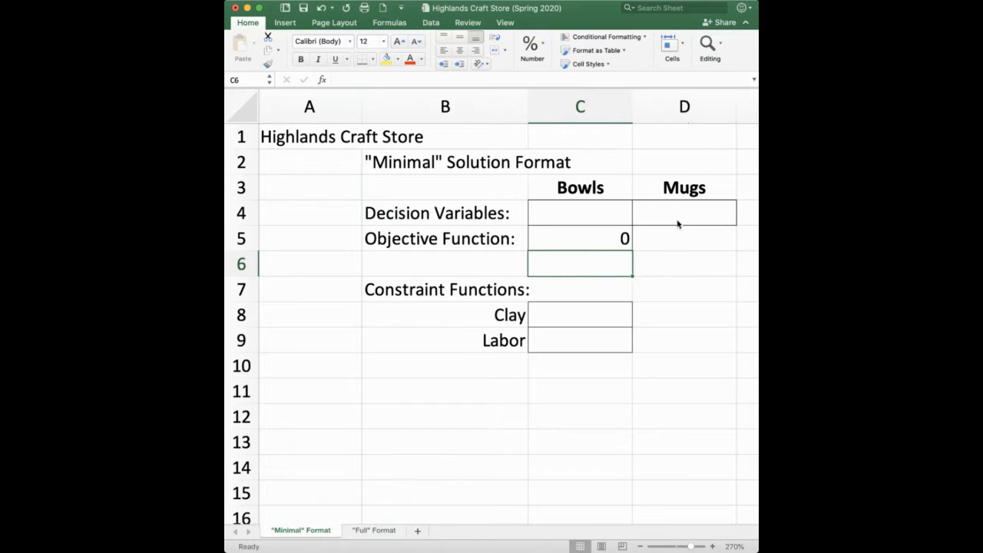
pyautogui.write("'=40")
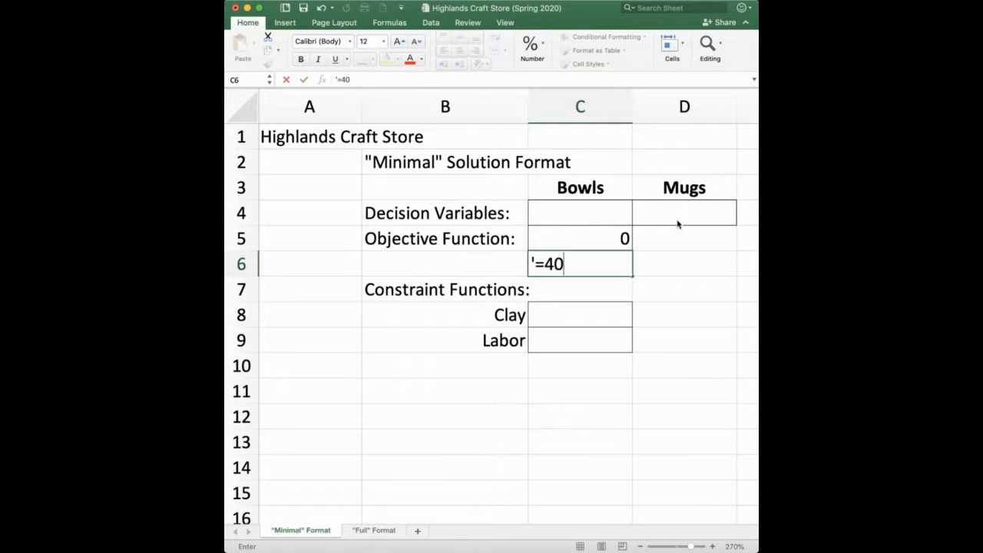
pyautogui.write('*C4+50')
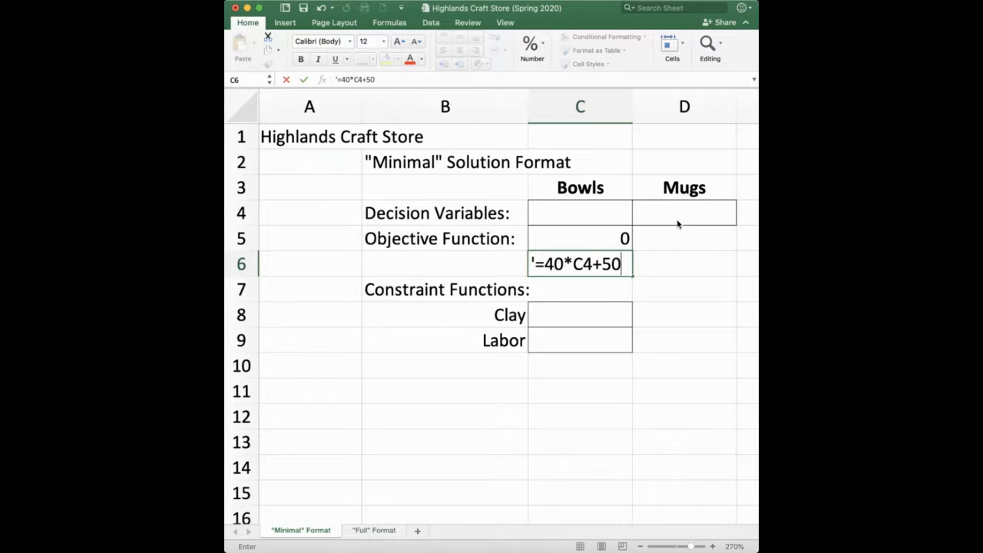
pyautogui.write('*C5')
pyautogui.press('Return')
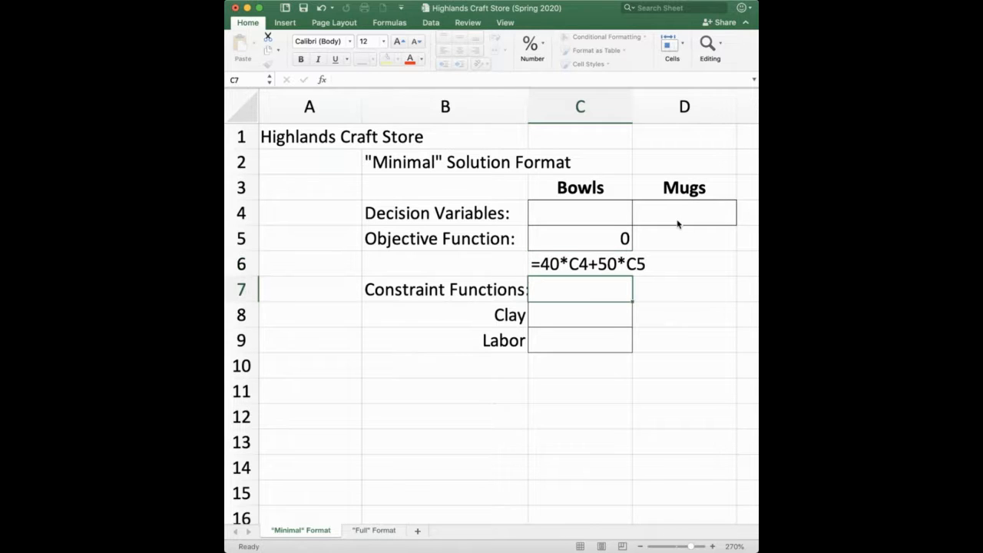
# Step: Move the formula text from C6 to D5, beside the objective function cell
pyautogui.press('Up')
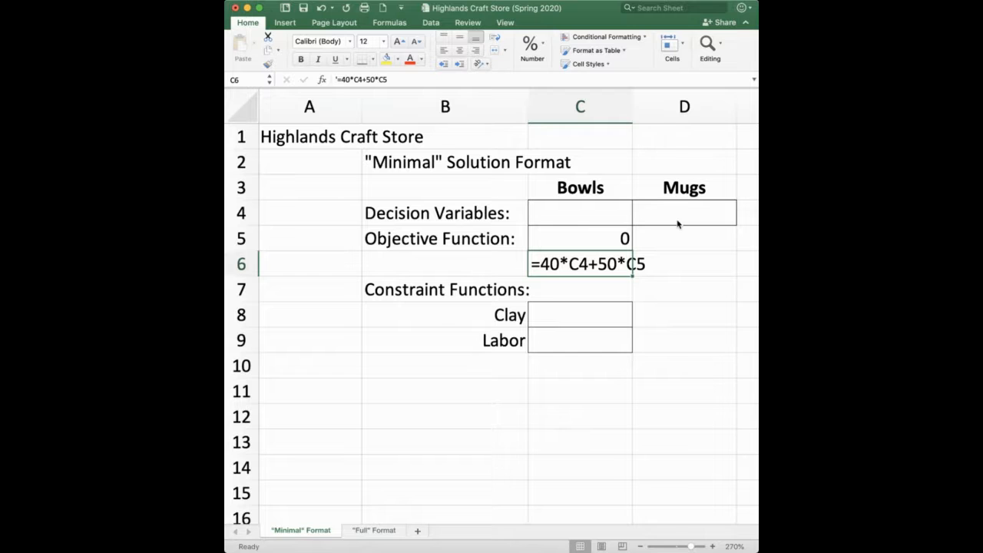
pyautogui.press('super+c')
pyautogui.press('Right')
pyautogui.press('Up')
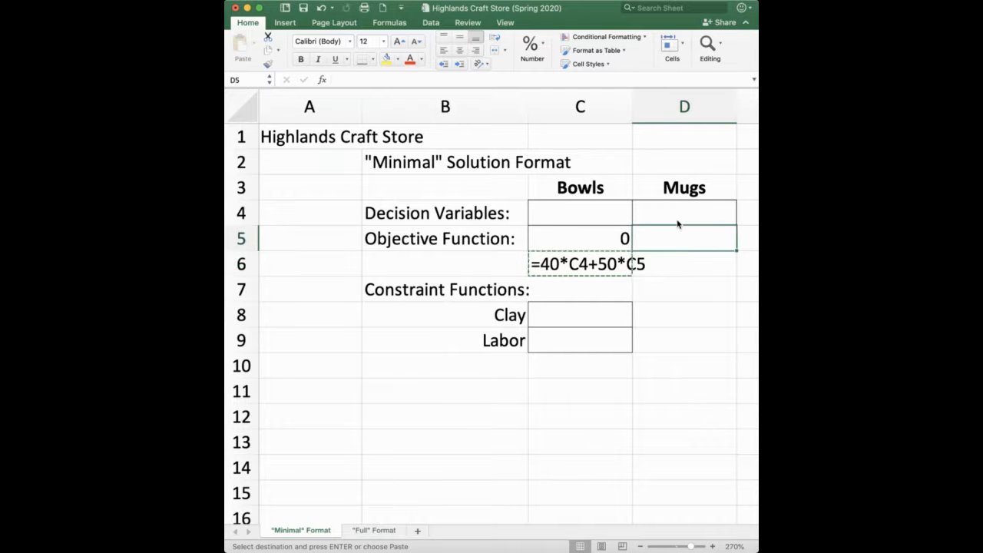
pyautogui.press('super+v')
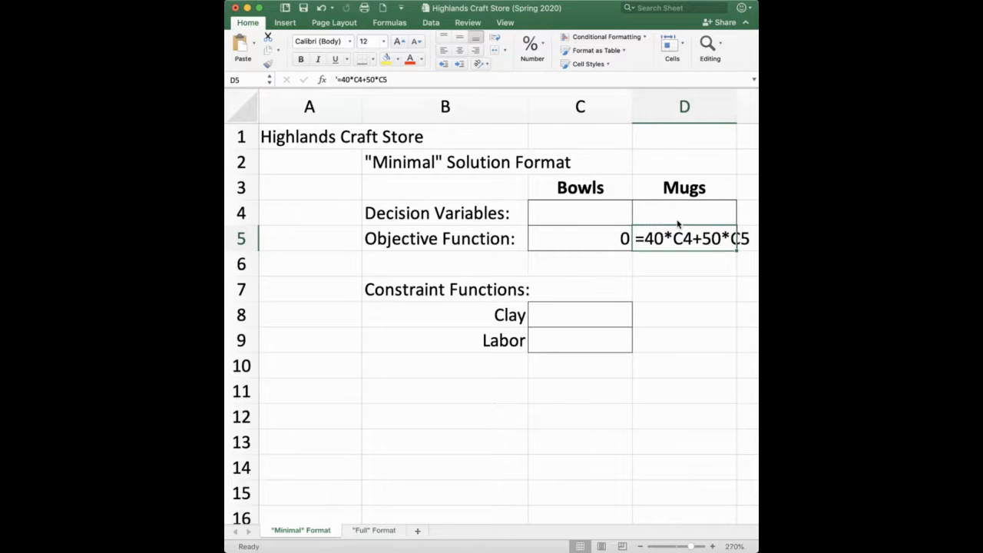
pyautogui.press('Return')
pyautogui.press('Up')
pyautogui.press('Return')
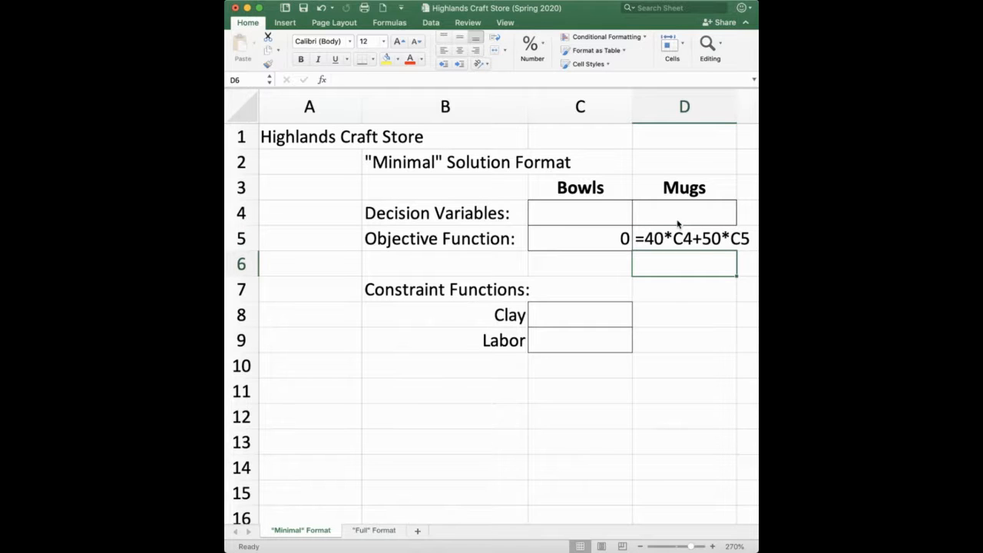
# Step: Enter the Clay constraint formula =C4+2*D4 in C8, referencing the Bowls and Mugs decision variables
pyautogui.press('Down')
pyautogui.press('Down')
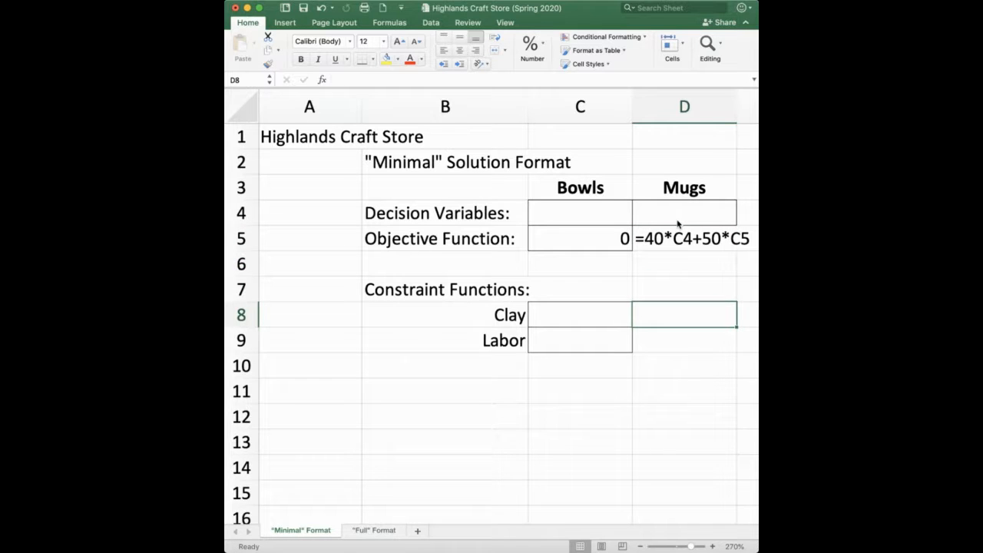
pyautogui.press('Left')
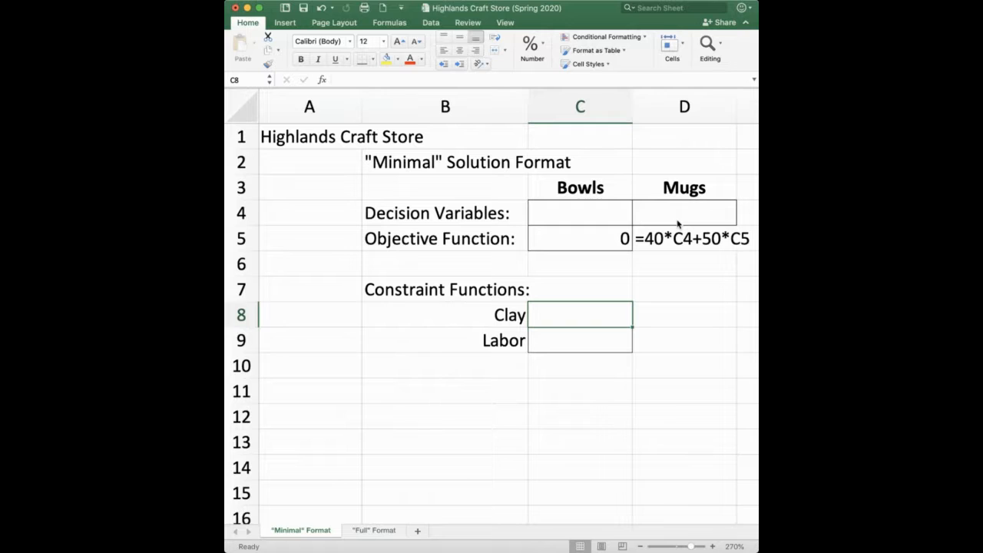
pyautogui.write('=')
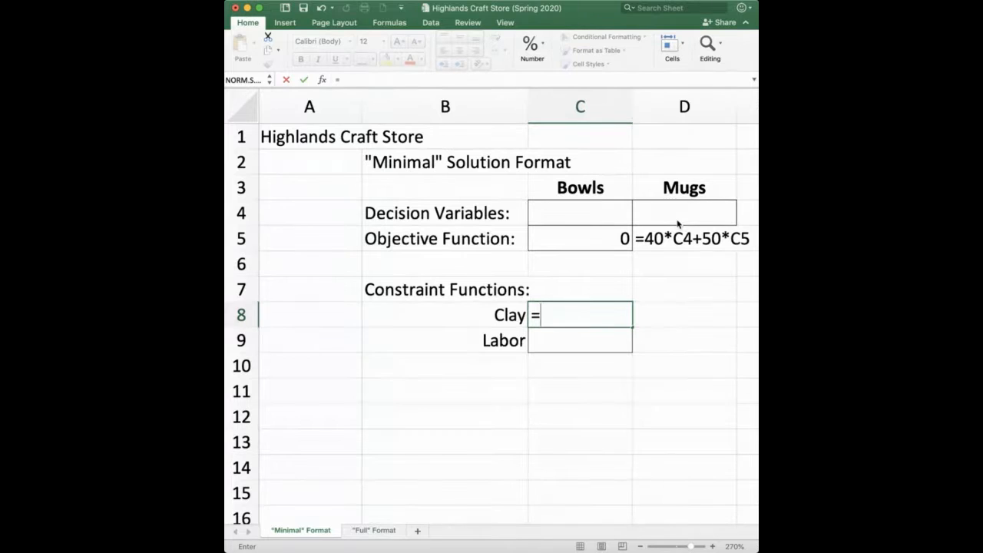
pyautogui.click(618, 218)
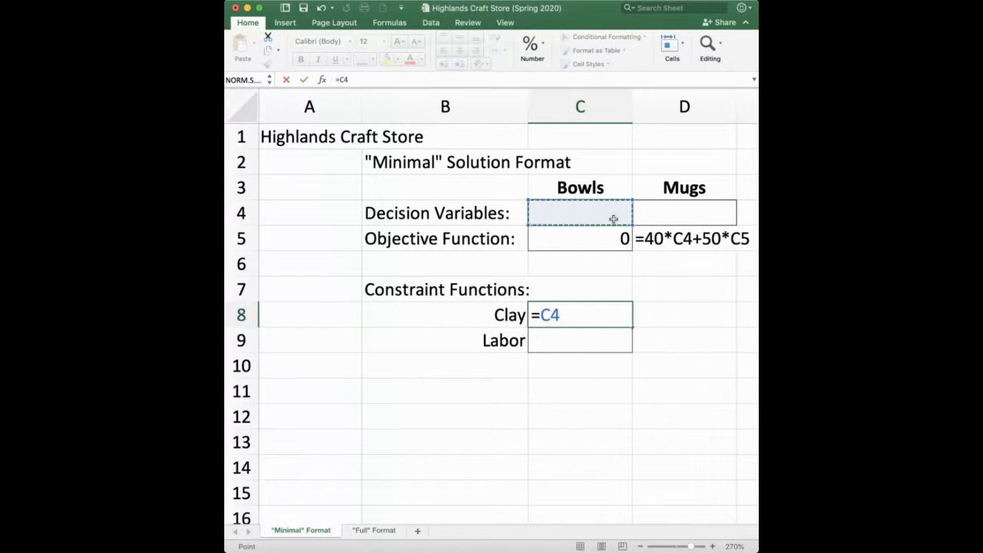
pyautogui.write('+2*')
pyautogui.click(669, 215)
pyautogui.press('Return')
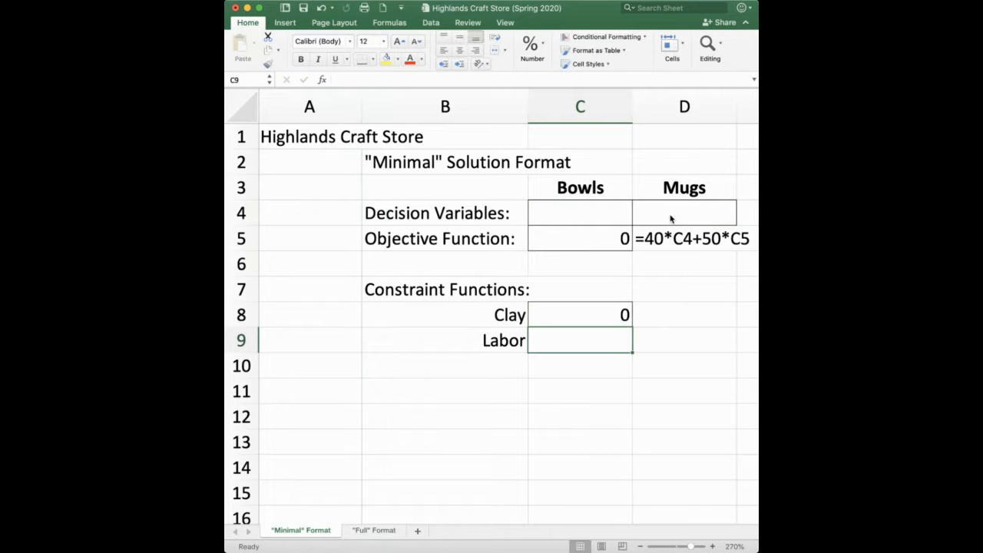
# Step: Enter the Labor constraint formula =4*C4+3*D4 in C9, referencing the Bowls and Mugs decision variables
pyautogui.write('=')
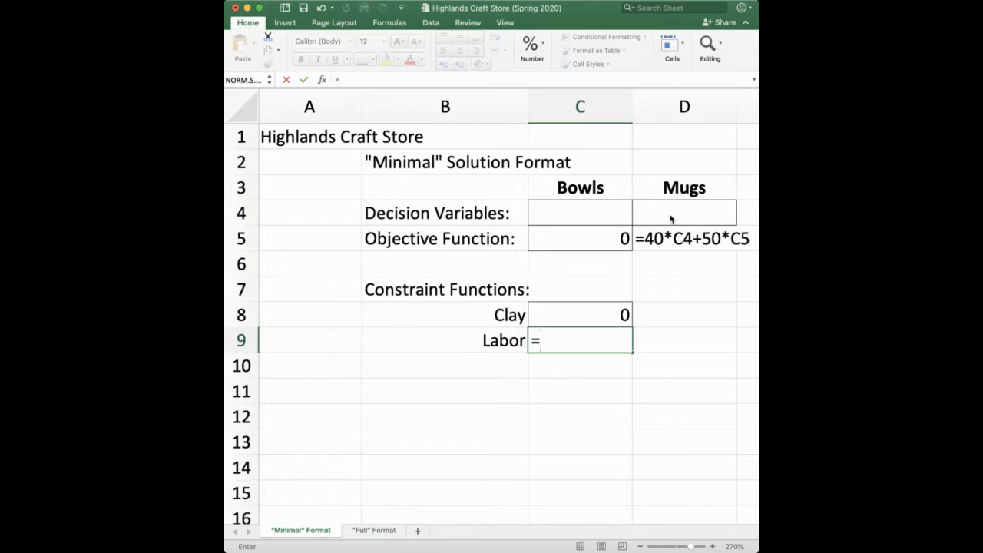
pyautogui.write('4*')
pyautogui.click(617, 213)
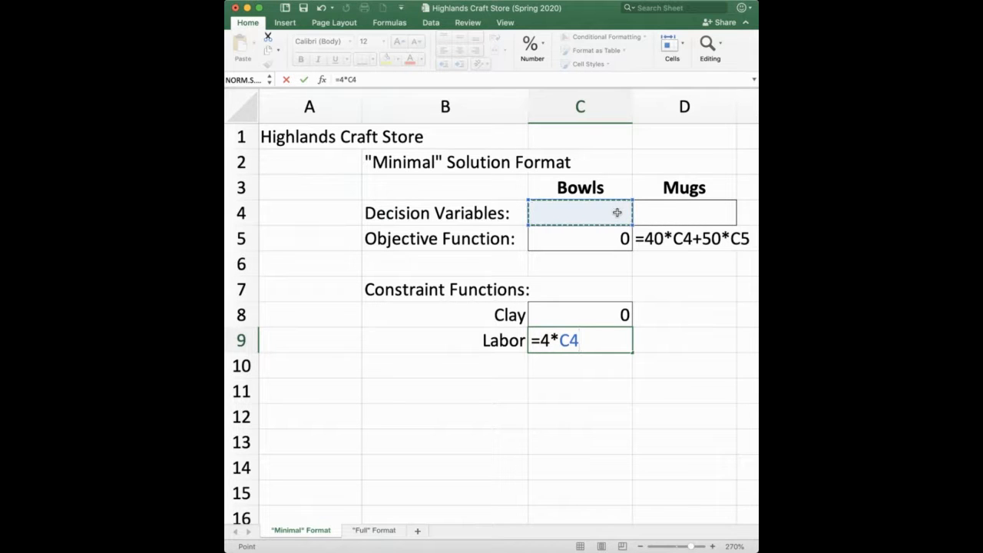
pyautogui.write('+3*')
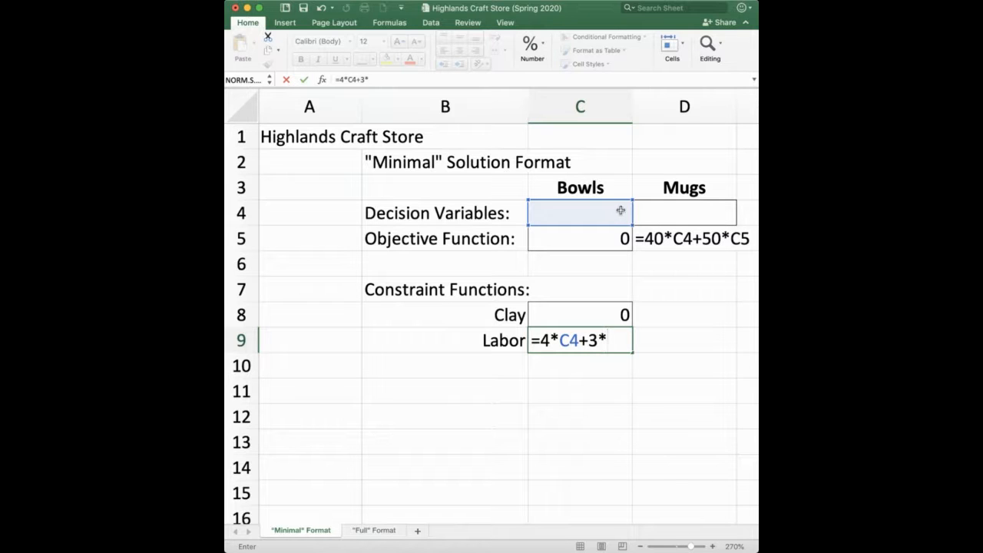
pyautogui.click(655, 212)
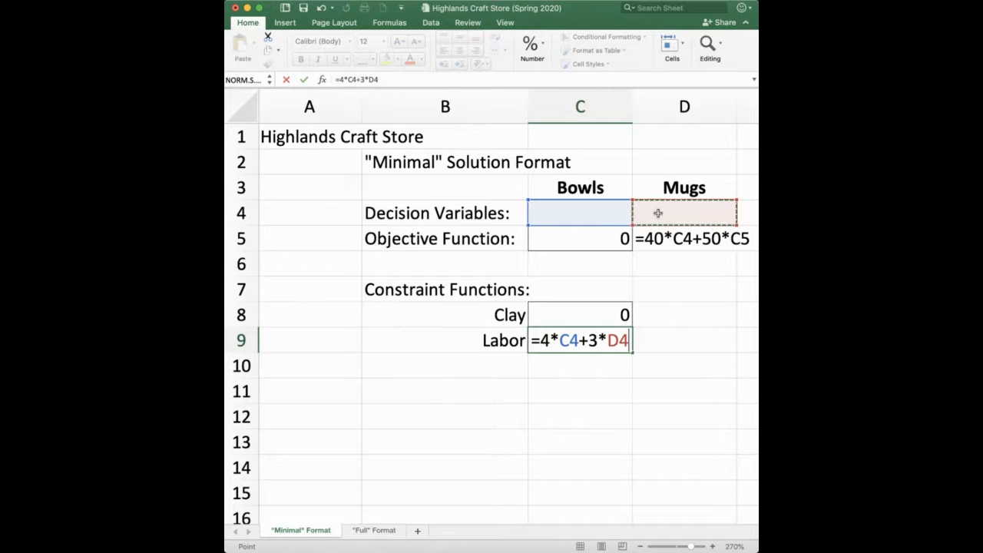
pyautogui.press('Return')
# Step: Test the objective and constraint formulas with a trial value of 1 for Bowls in C4, and undo the entry
pyautogui.press('Up')
pyautogui.press('Up')
pyautogui.press('Up')
pyautogui.press('Up')
pyautogui.press('Up')
pyautogui.press('Up')
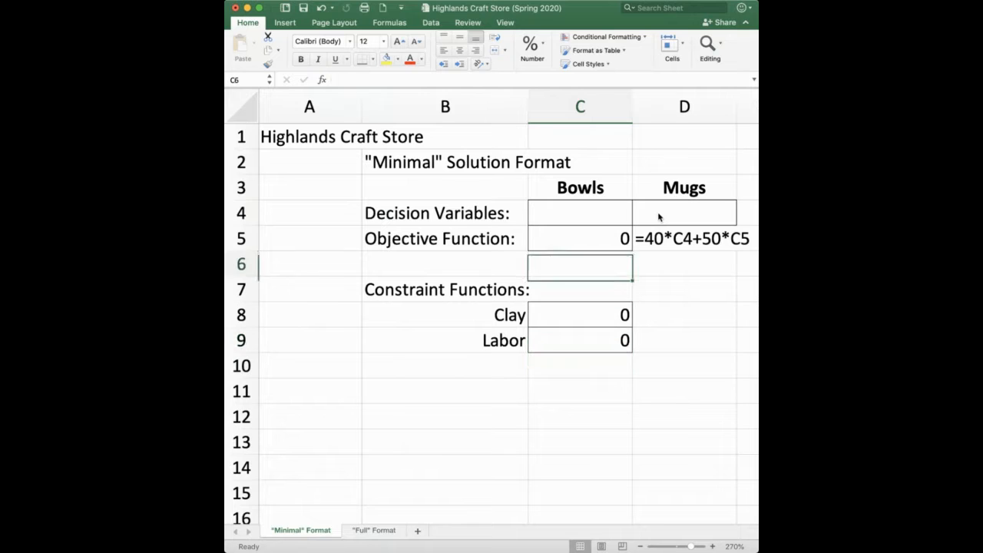
pyautogui.write('1')
pyautogui.press('Tab')
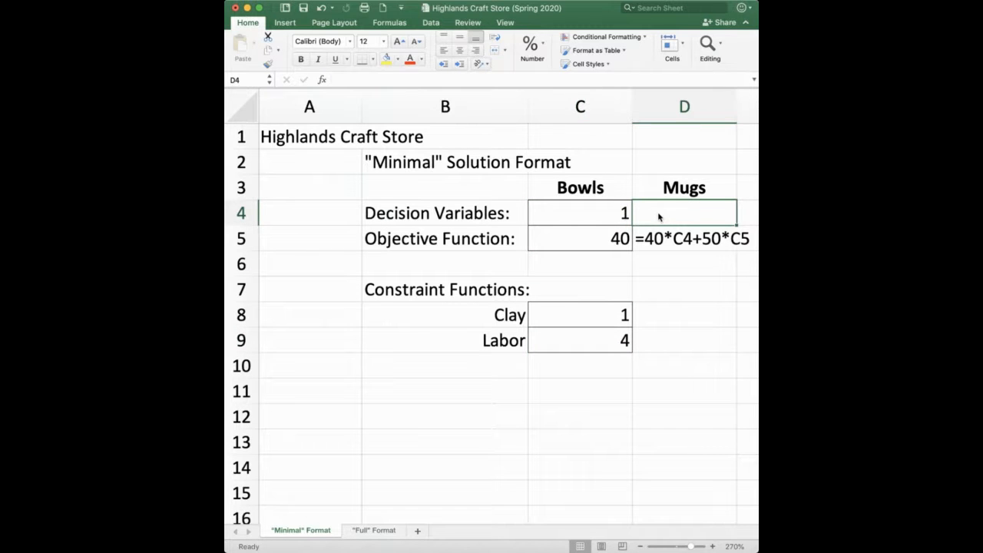
pyautogui.press('Left')
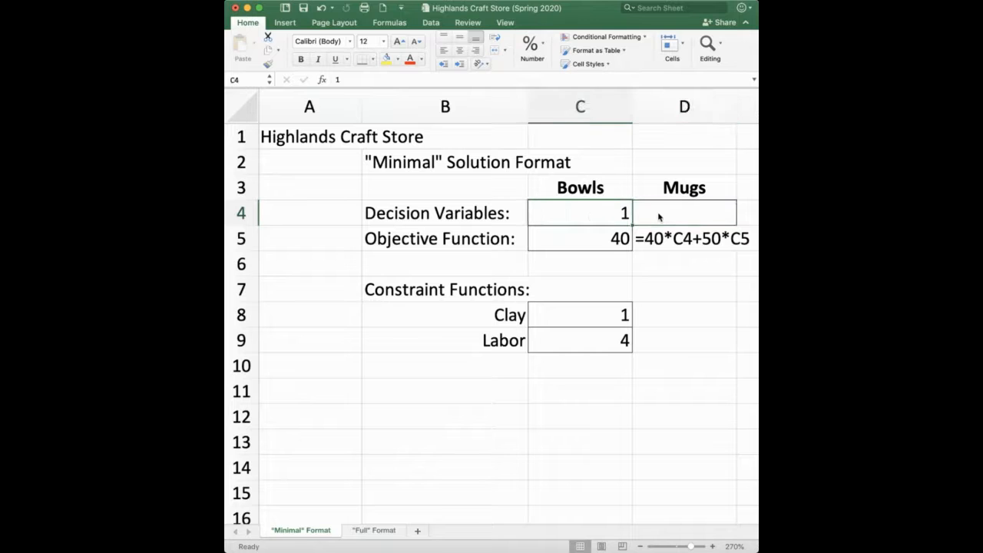
pyautogui.press('super+z')
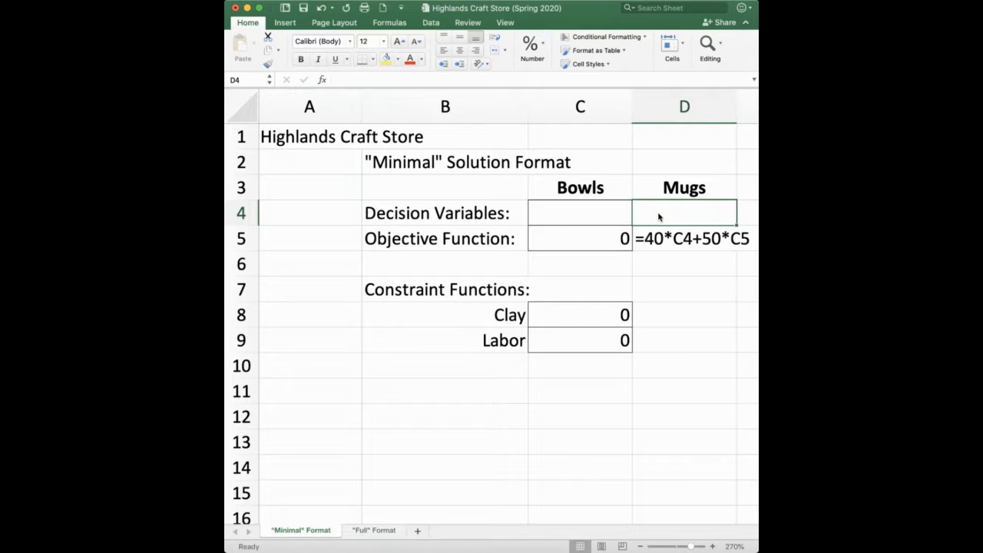
# Step: Test the formulas with a trial value of 1 for Mugs in D4, and clear the cell
pyautogui.write('1')
pyautogui.press('Return')
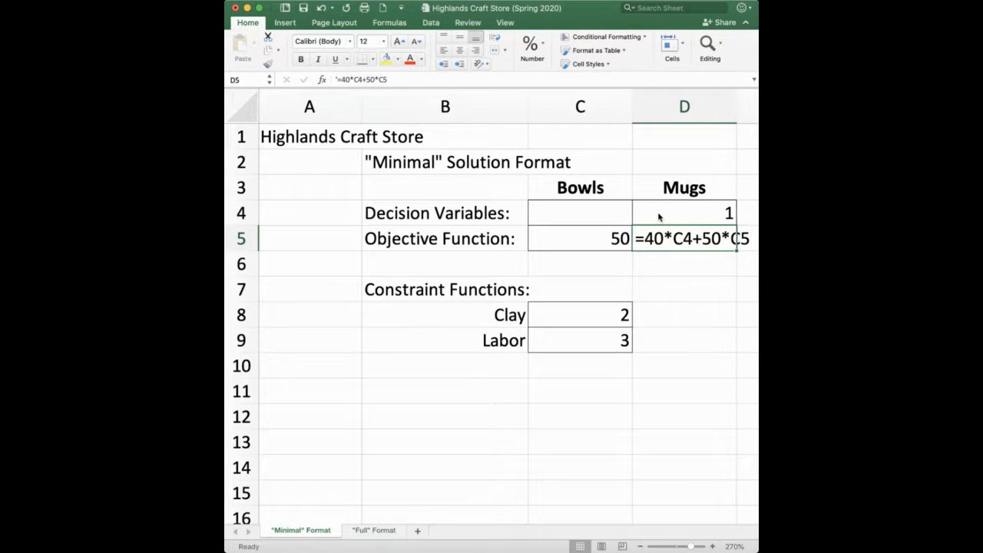
pyautogui.press('Down')
pyautogui.press('Down')
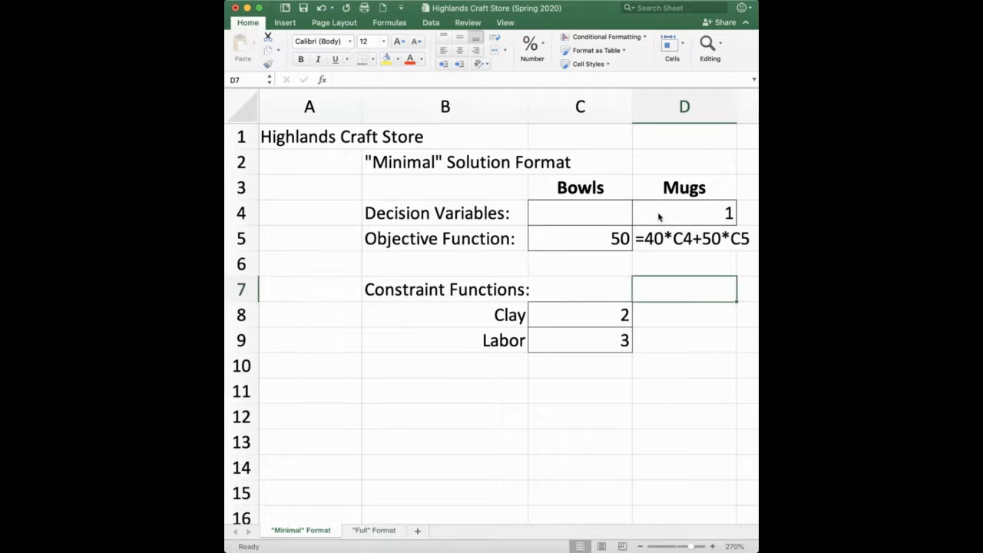
pyautogui.press('Up')
pyautogui.press('Up')
pyautogui.press('Up')
pyautogui.press('Delete')
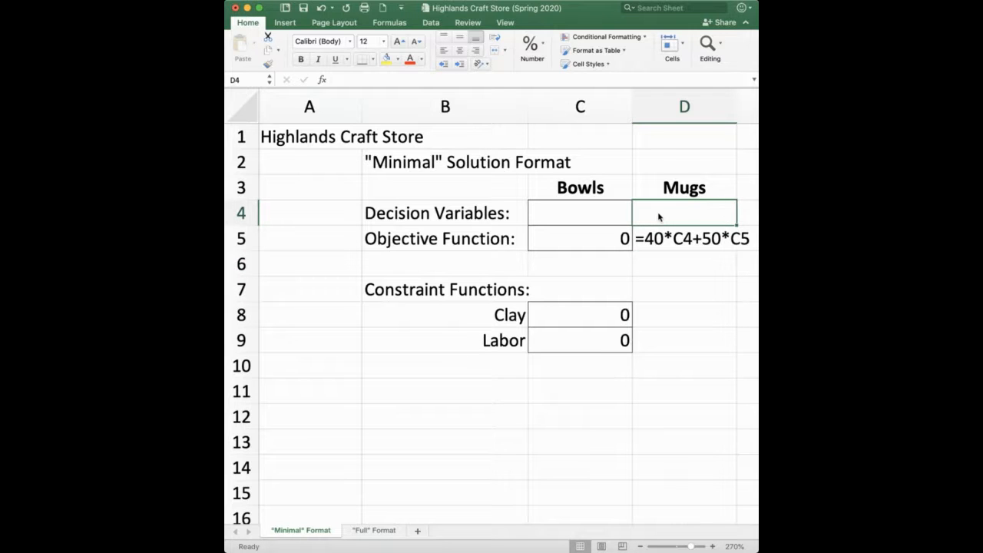
# Step: Enter the Clay formula as plain text, '=C4+2*C5, in D8 beside the Clay constraint cell
pyautogui.press('Down')
pyautogui.press('Down')
pyautogui.press('Down')
pyautogui.press('Down')
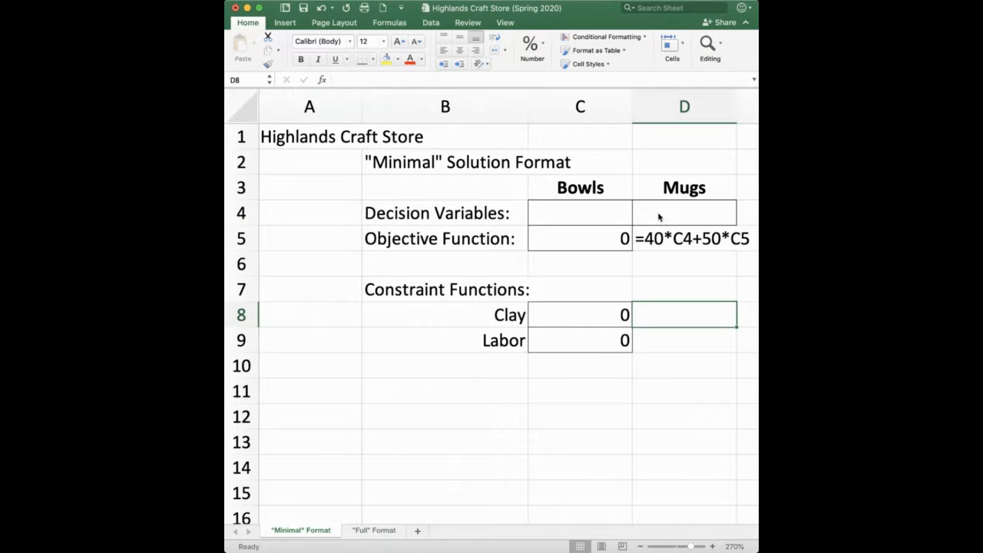
pyautogui.write("'=")
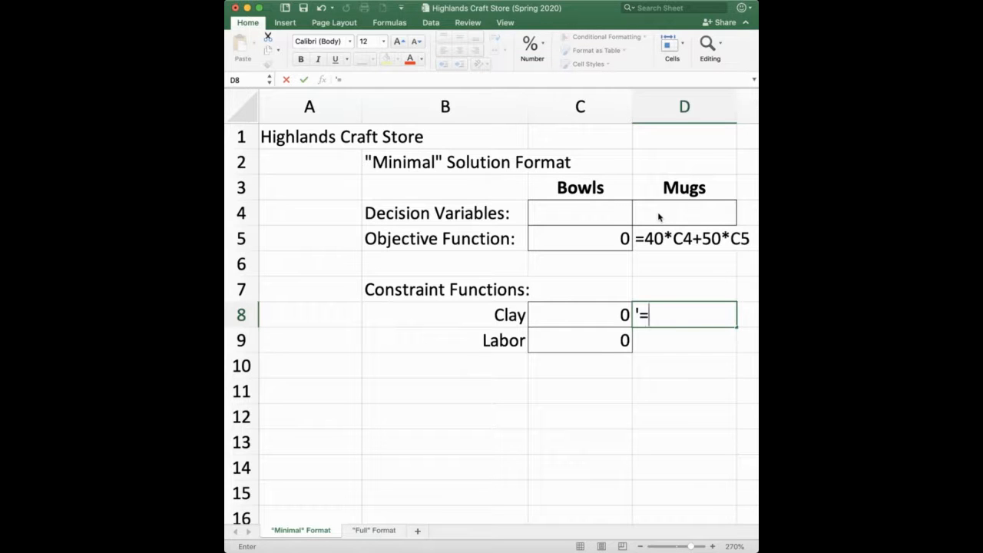
pyautogui.write('C4+2*C5')
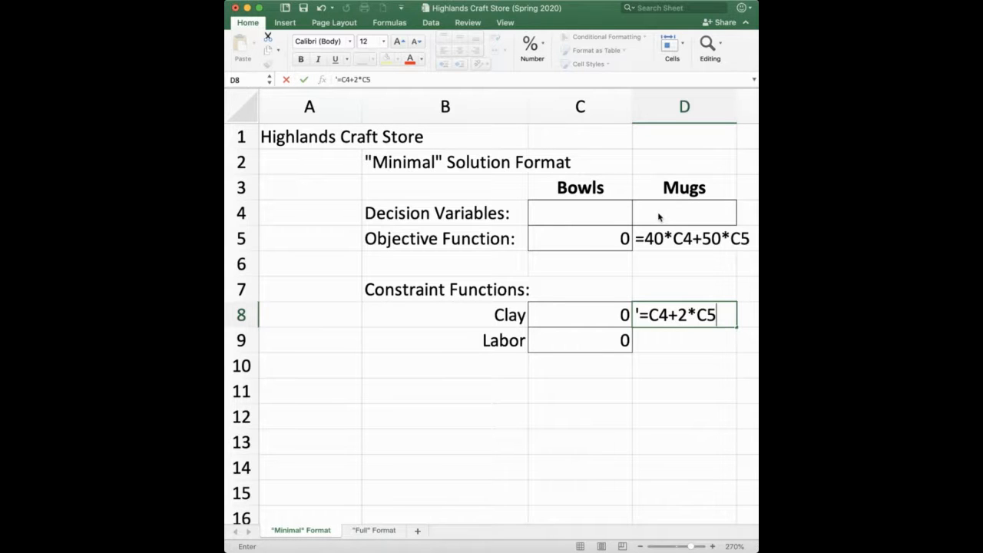
pyautogui.press('Return')
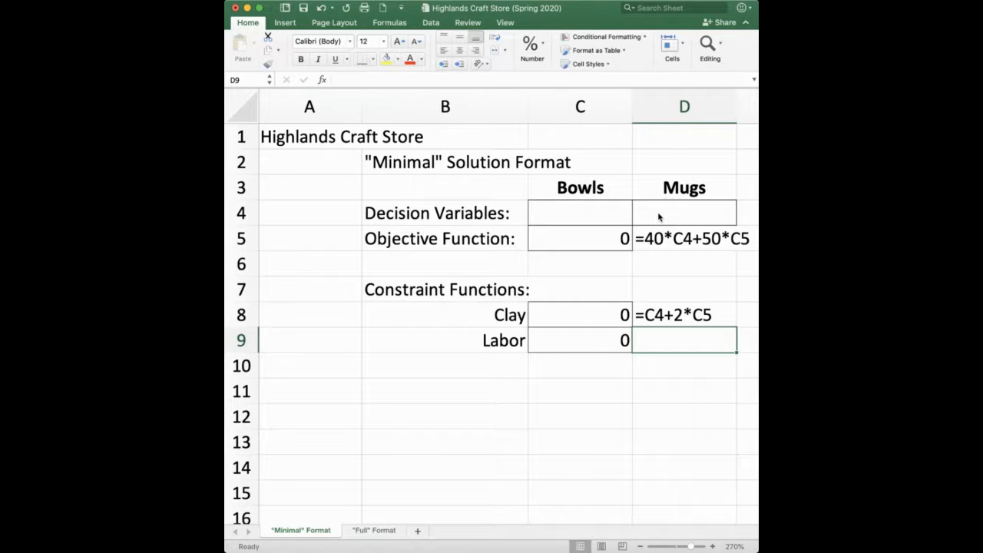
# Step: Enter =4*C4+3*C5 in D9 beside the Labor constraint cell
pyautogui.write('=')
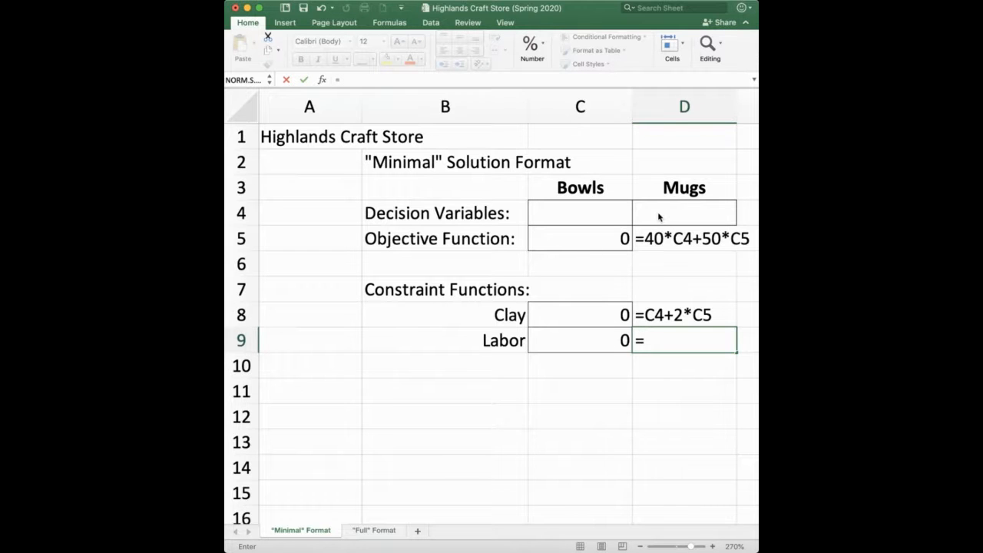
pyautogui.write('4*C4+')
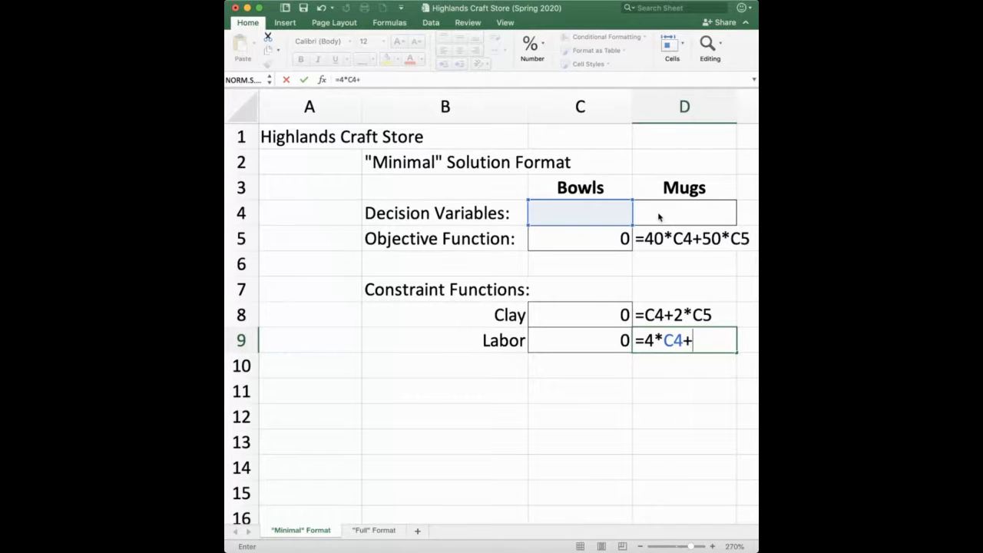
pyautogui.write('3*C5')
pyautogui.press('Return')
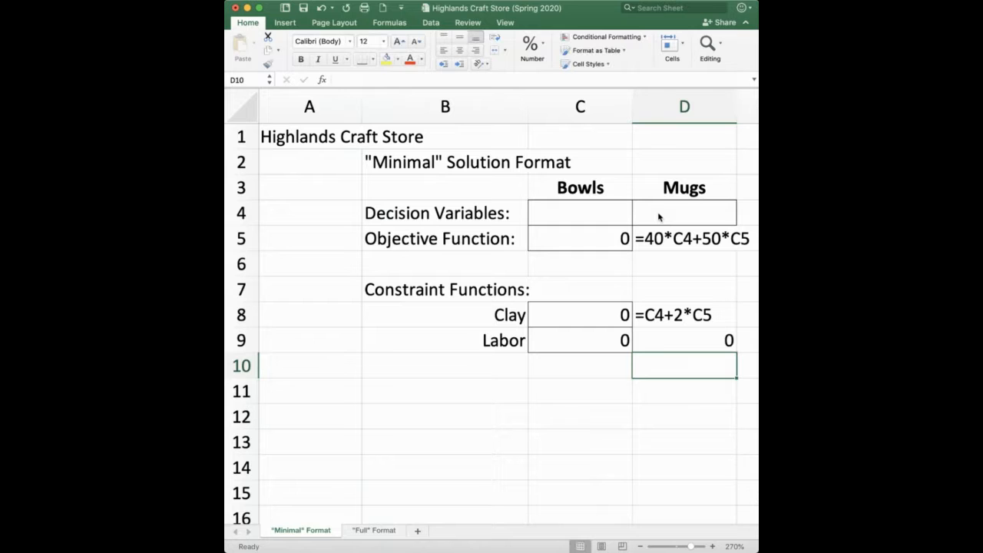
# Step: Convert the Labor formula in D9 to plain text by putting an apostrophe before its equals sign
pyautogui.press('Down')
pyautogui.press('Up')
pyautogui.press('Up')
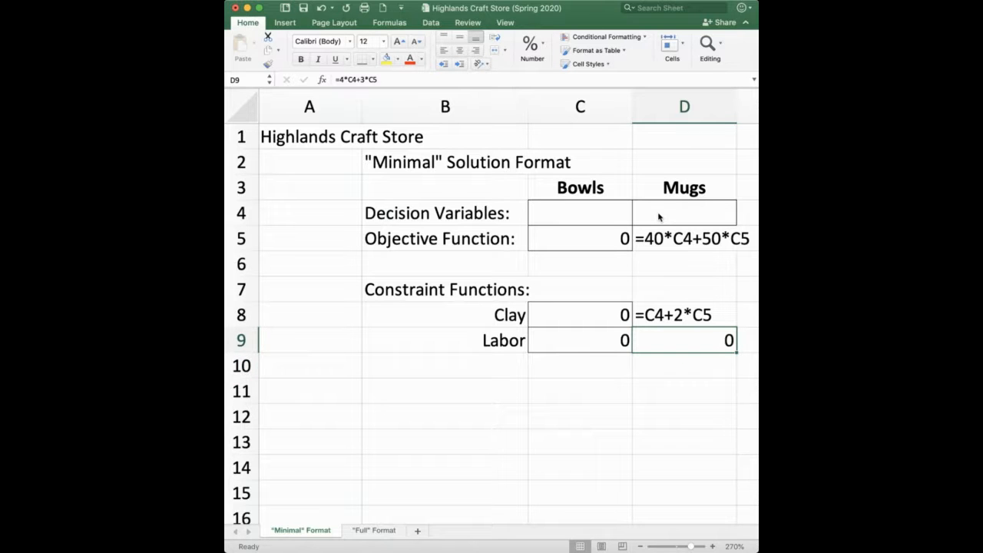
pyautogui.click(336, 82)
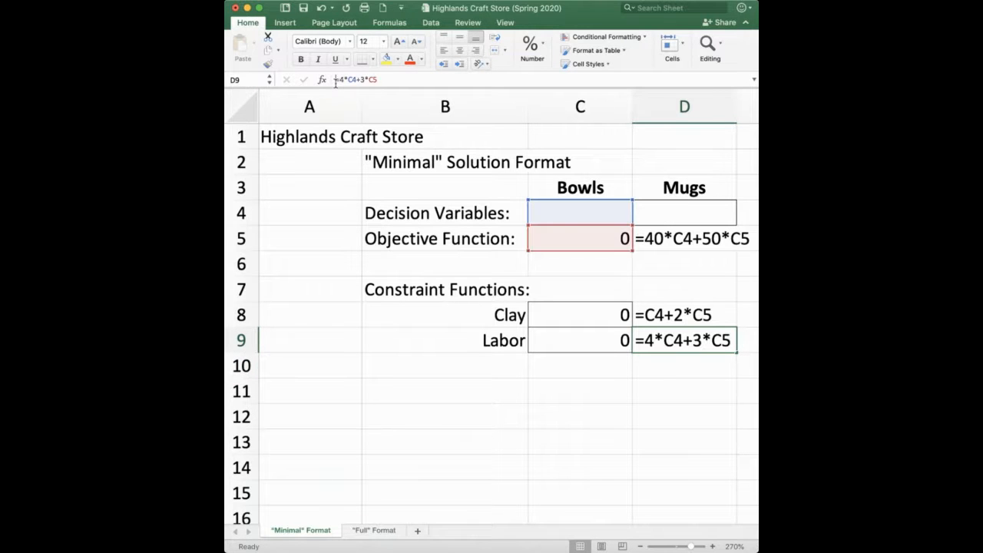
pyautogui.write("'")
pyautogui.press('Return')
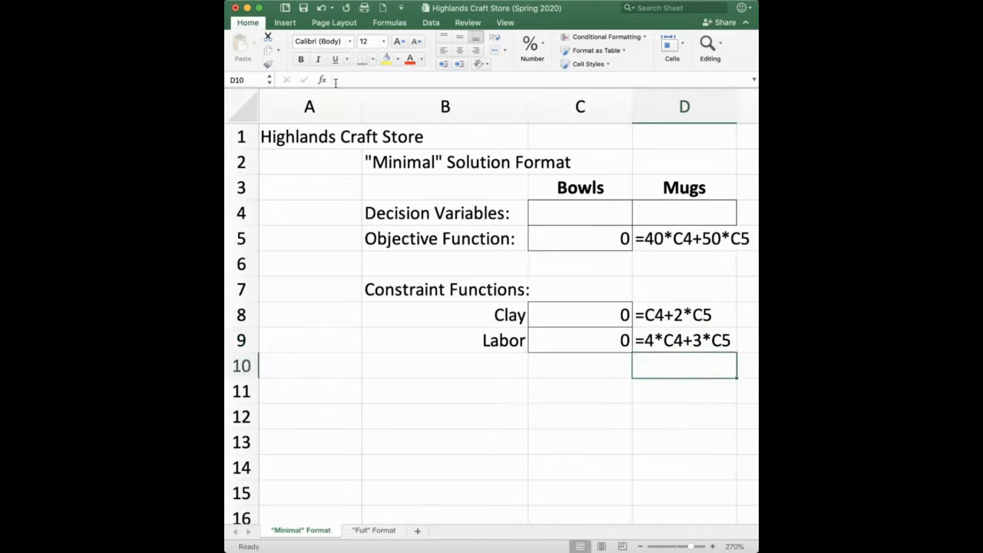
pyautogui.press('Up')
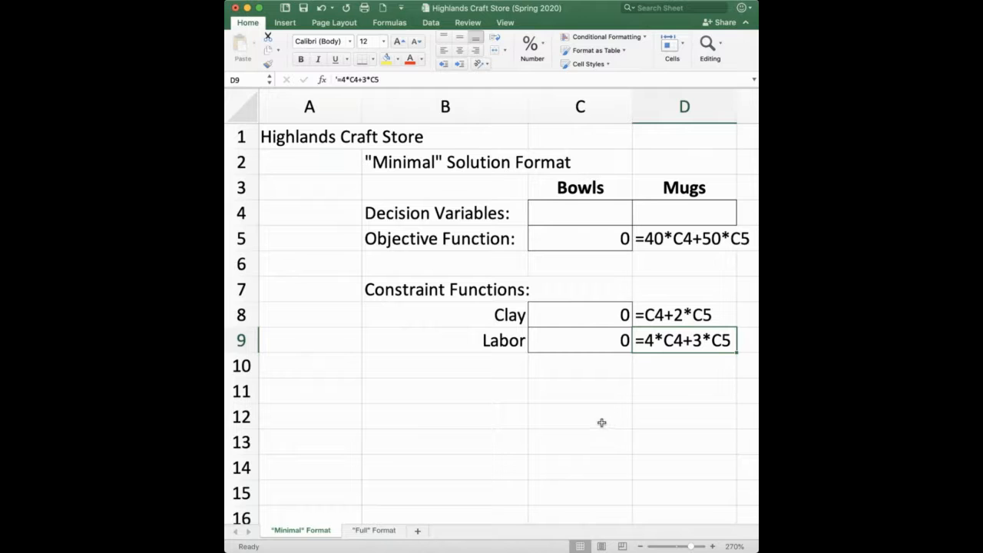
# Step: Open Solver and set C5 as the objective cell and C4:D4 as the variable cells
pyautogui.click(431, 23)
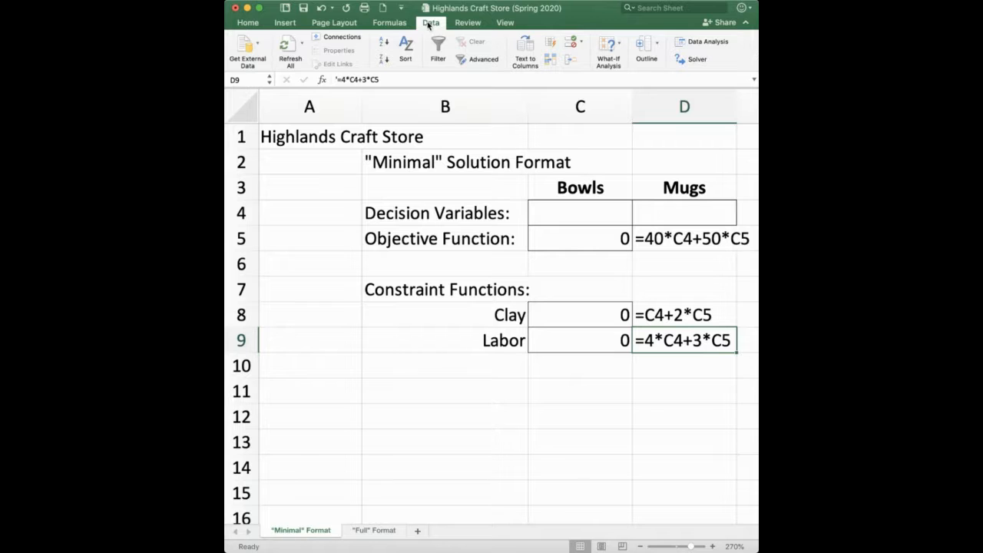
pyautogui.click(693, 62)
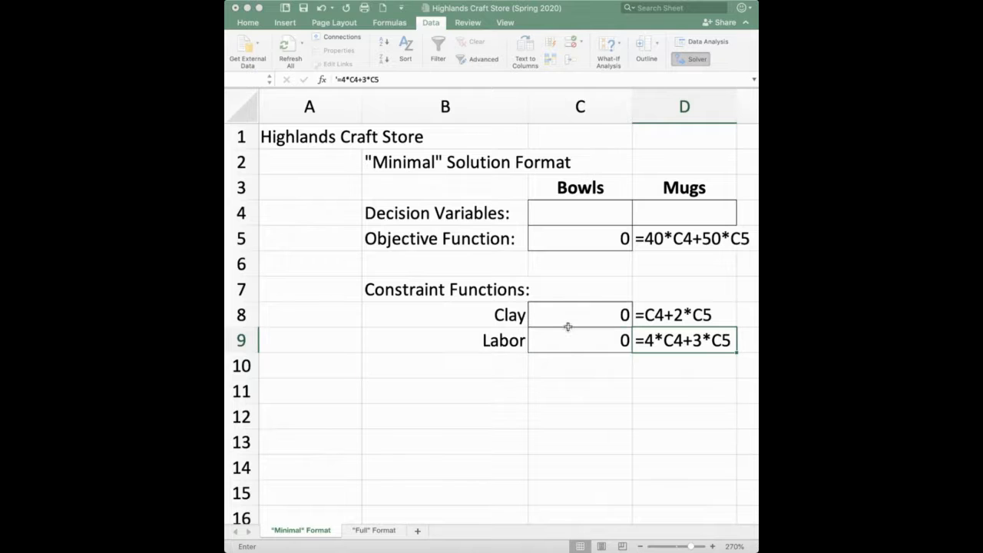
pyautogui.click(569, 241)
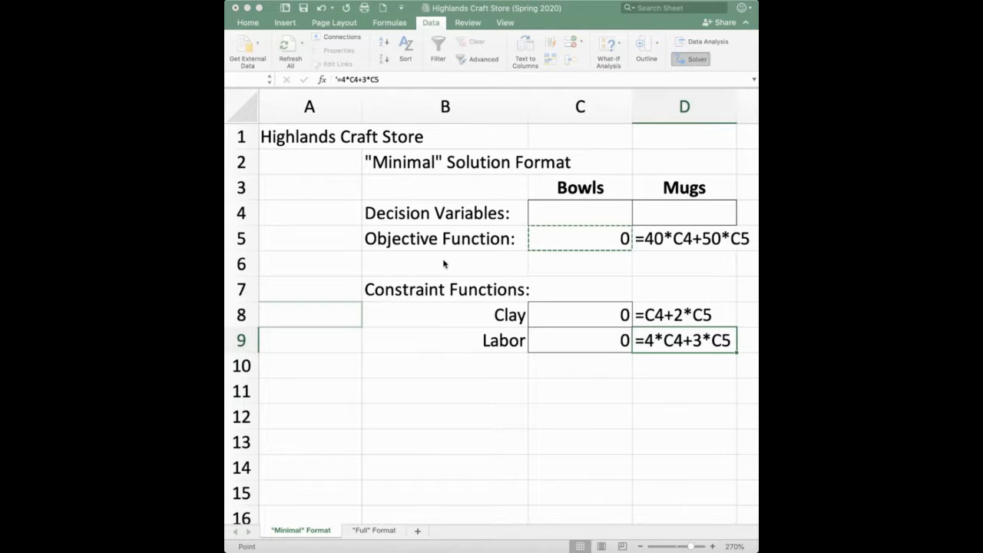
pyautogui.click(512, 279)
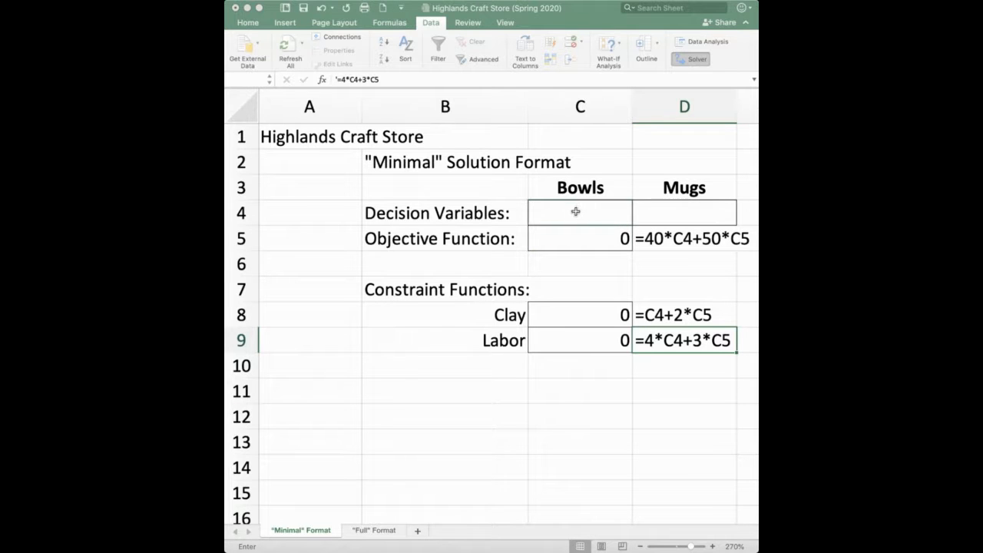
pyautogui.moveTo(578, 209); pyautogui.dragTo(662, 213)
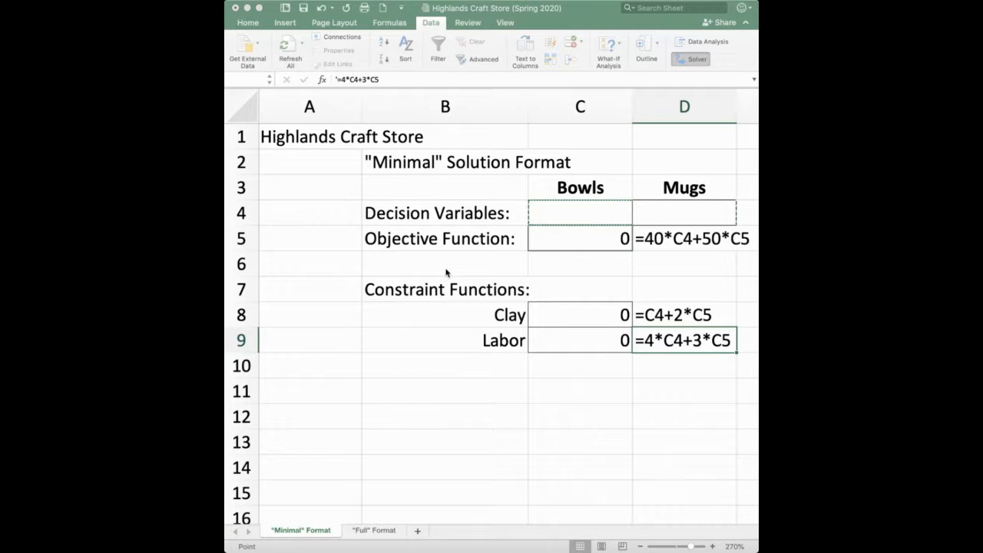
# Step: Add a Solver constraint that references the Clay constraint cell C8
pyautogui.click(499, 312)
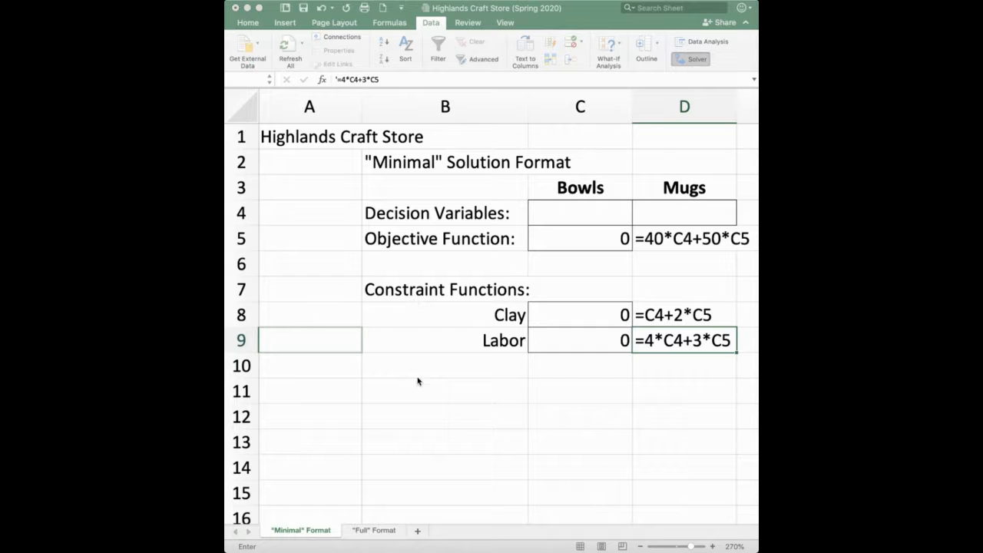
pyautogui.click(545, 313)
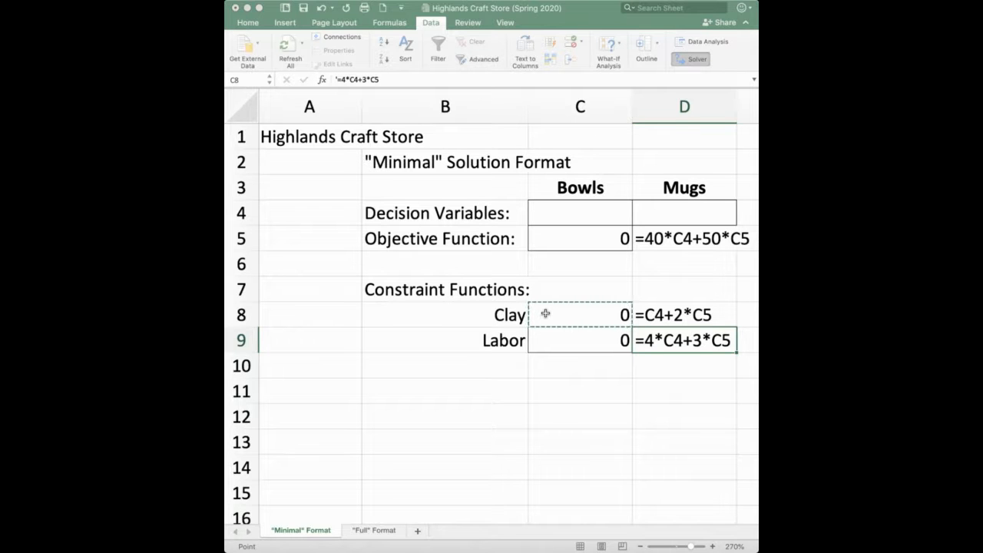
pyautogui.click(420, 435)
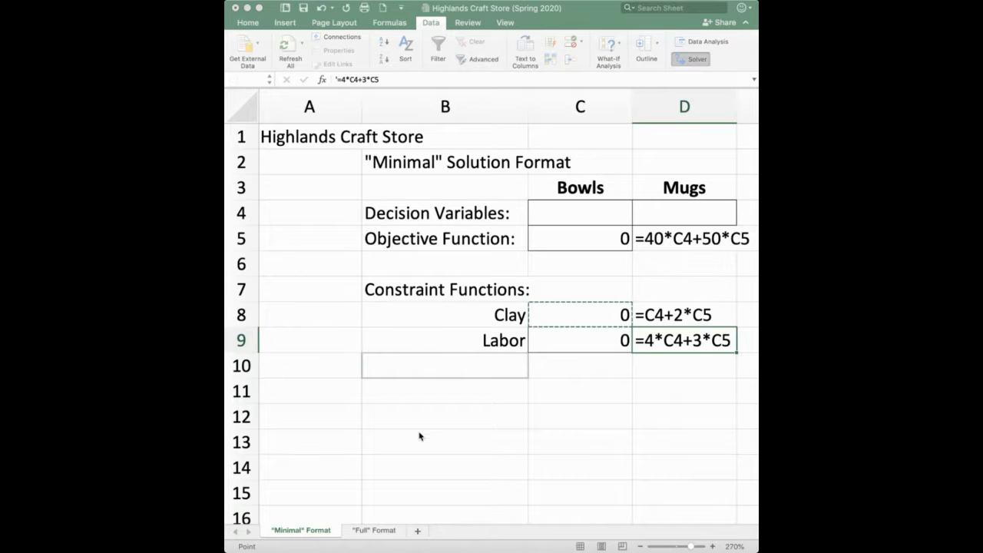
pyautogui.click(458, 413)
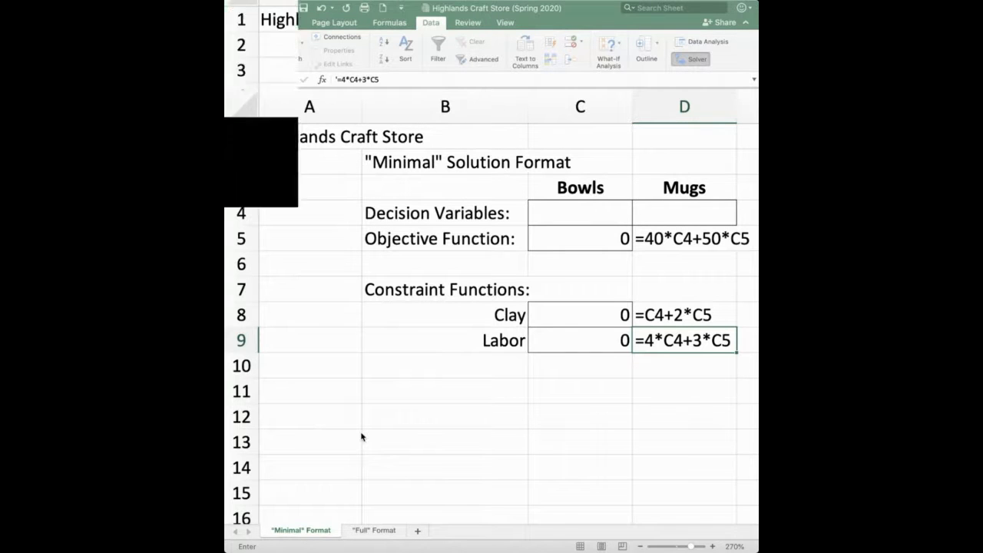
# Step: Add a Solver constraint that references the Labor constraint cell C9, and solve the model
pyautogui.click(551, 340)
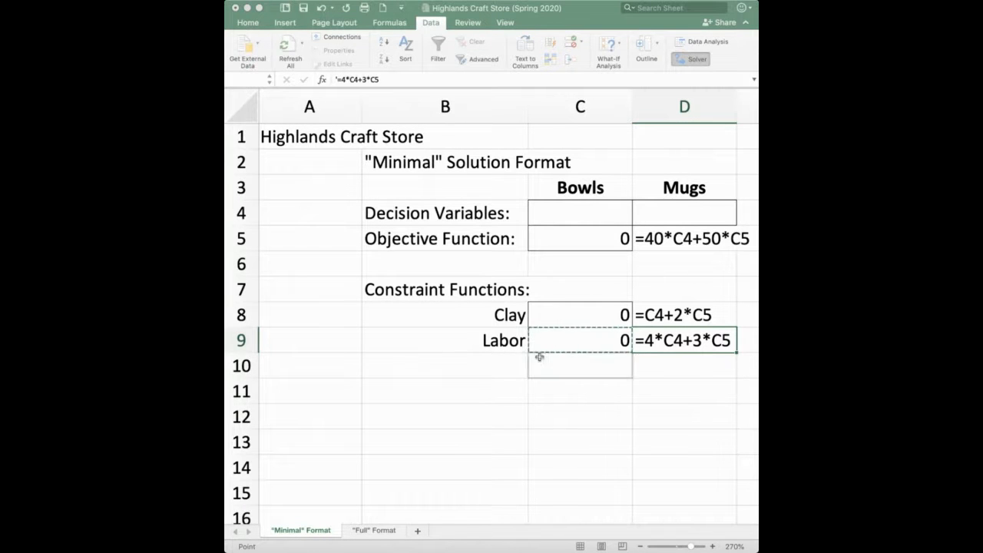
pyautogui.click(468, 408)
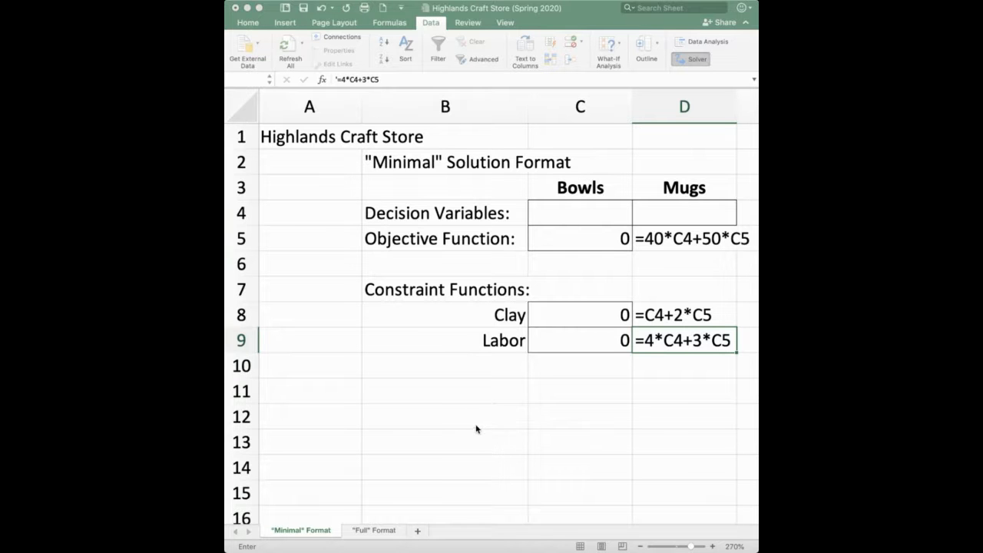
pyautogui.click(475, 426)
pyautogui.press('Escape')
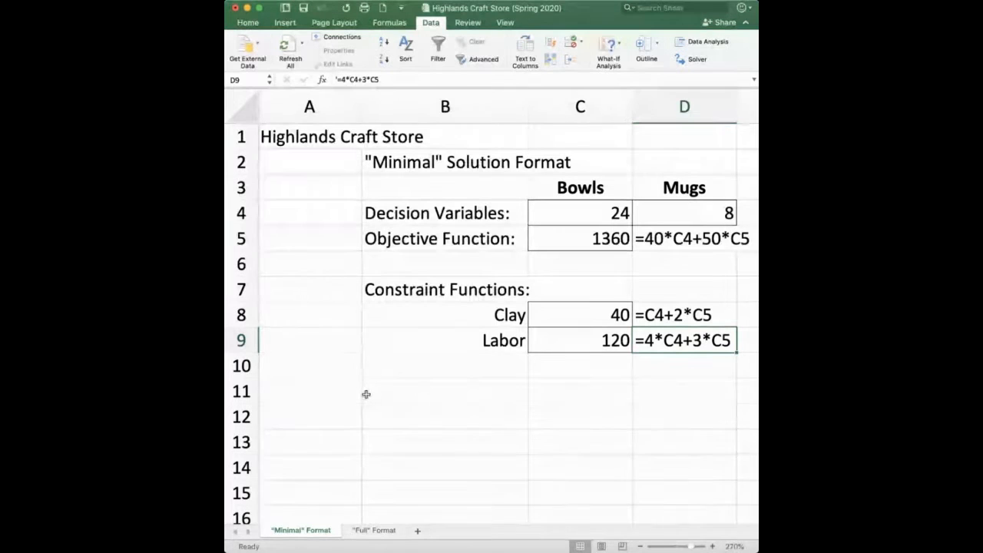
# Step: Switch to the "Full" Format worksheet
pyautogui.click(374, 531)
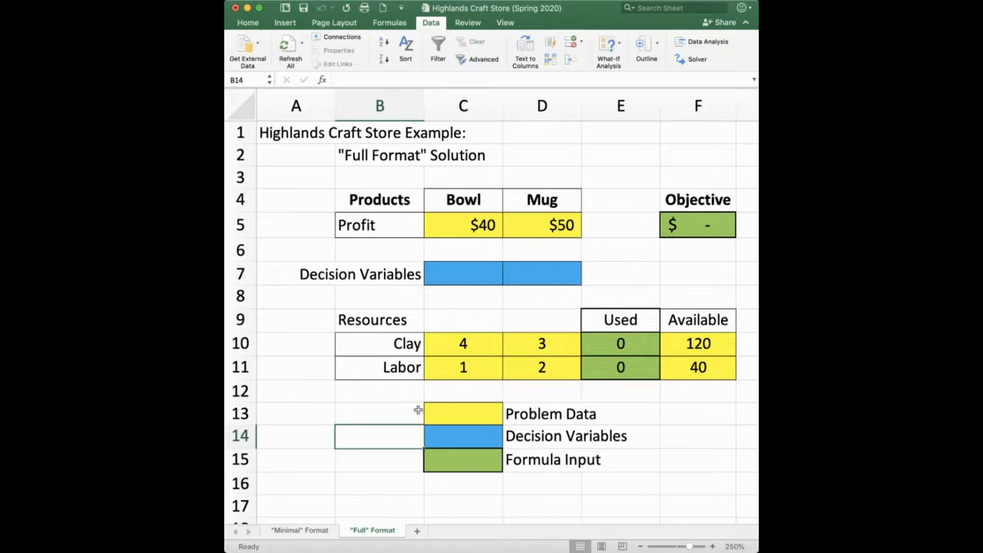
# Step: Examine the color legend in C13:D15 for problem data, decision variables and formula input
pyautogui.click(491, 410)
pyautogui.moveTo(504, 409); pyautogui.dragTo(607, 462)
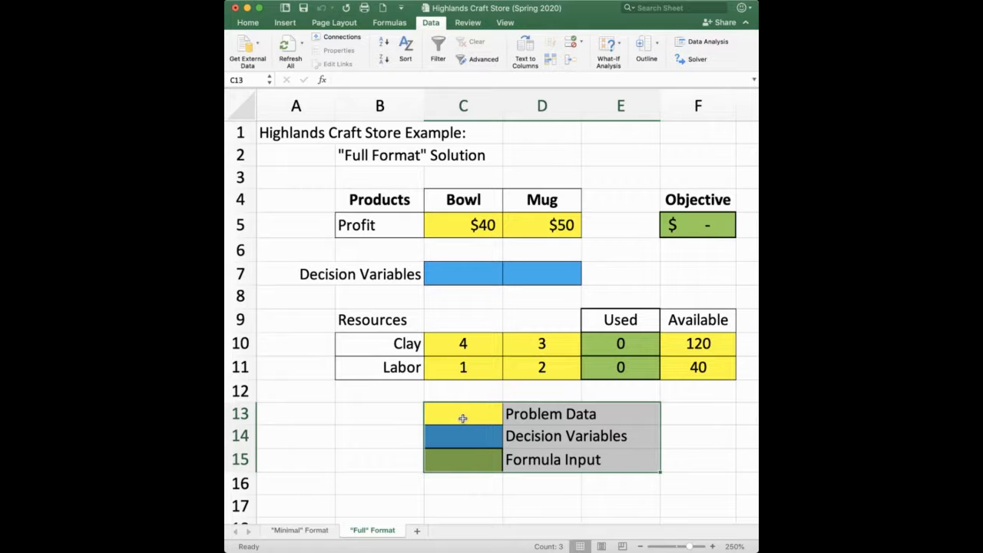
pyautogui.moveTo(463, 418); pyautogui.dragTo(542, 419)
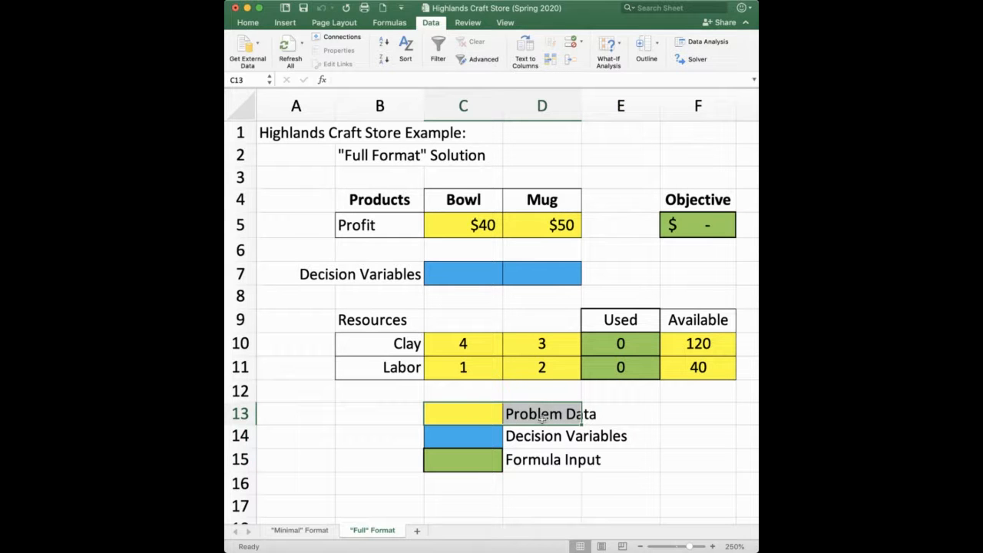
pyautogui.moveTo(453, 442); pyautogui.dragTo(559, 438)
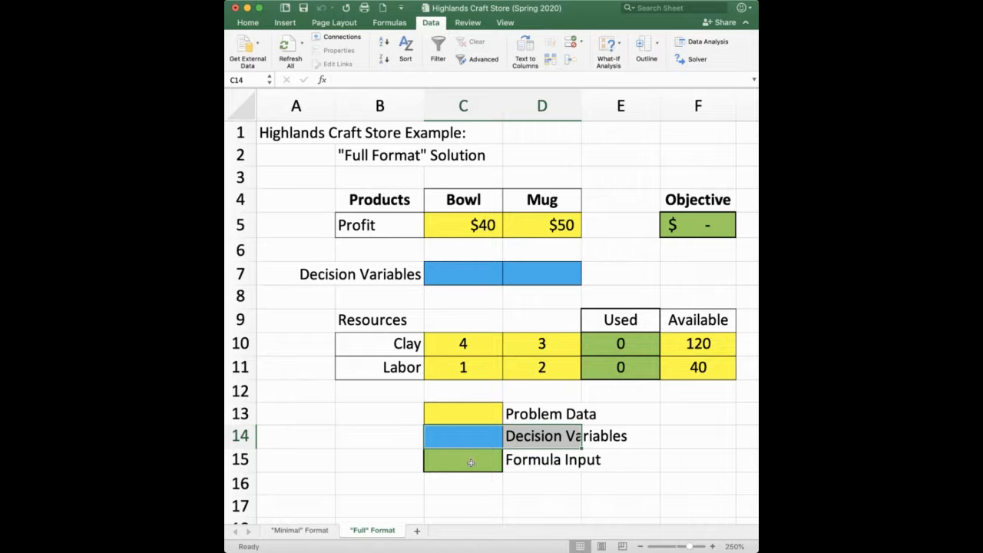
pyautogui.moveTo(471, 461); pyautogui.dragTo(537, 461)
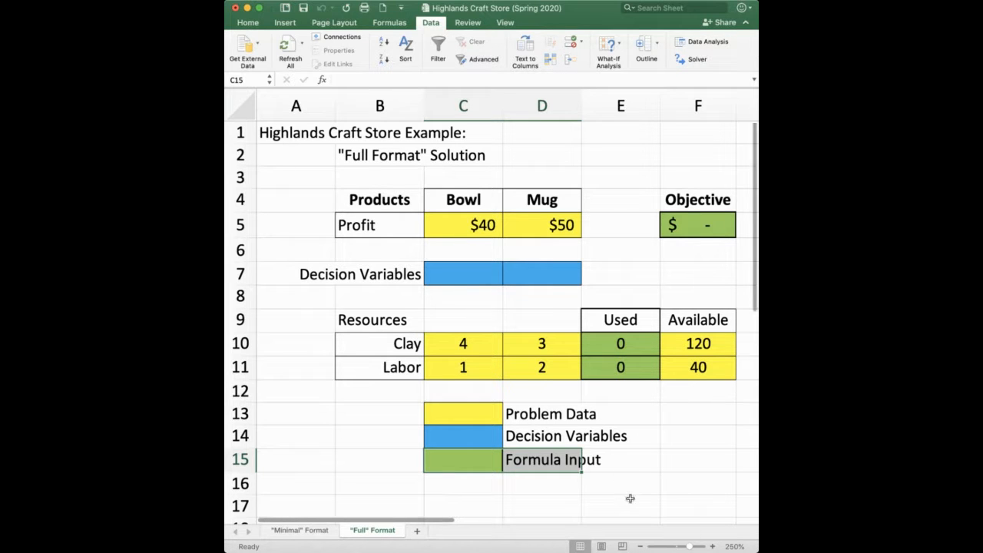
# Step: Examine the decision variable cells C7:D7, the Objective formula in F5 and the Used formulas in E10 and E11
pyautogui.click(450, 276)
pyautogui.moveTo(450, 277); pyautogui.dragTo(532, 278)
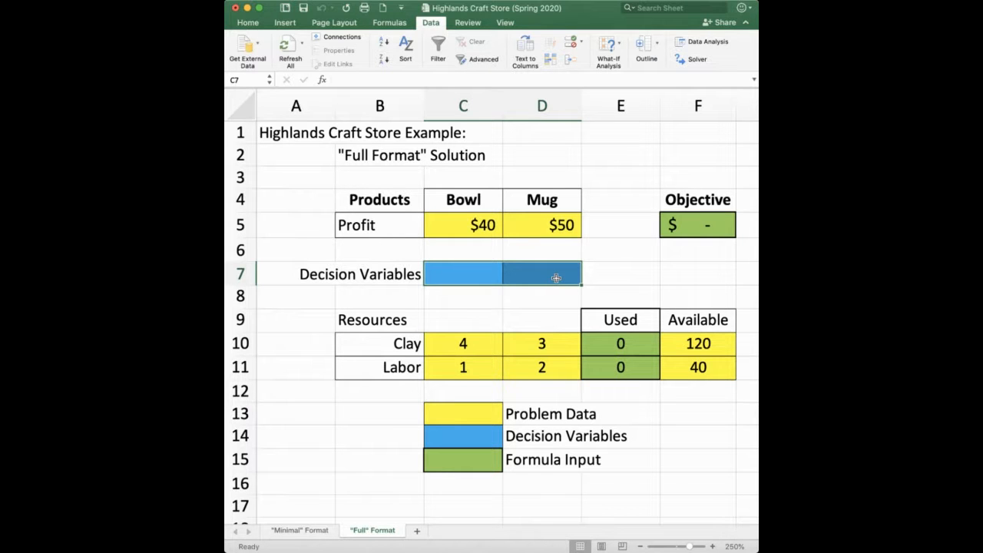
pyautogui.click(675, 226)
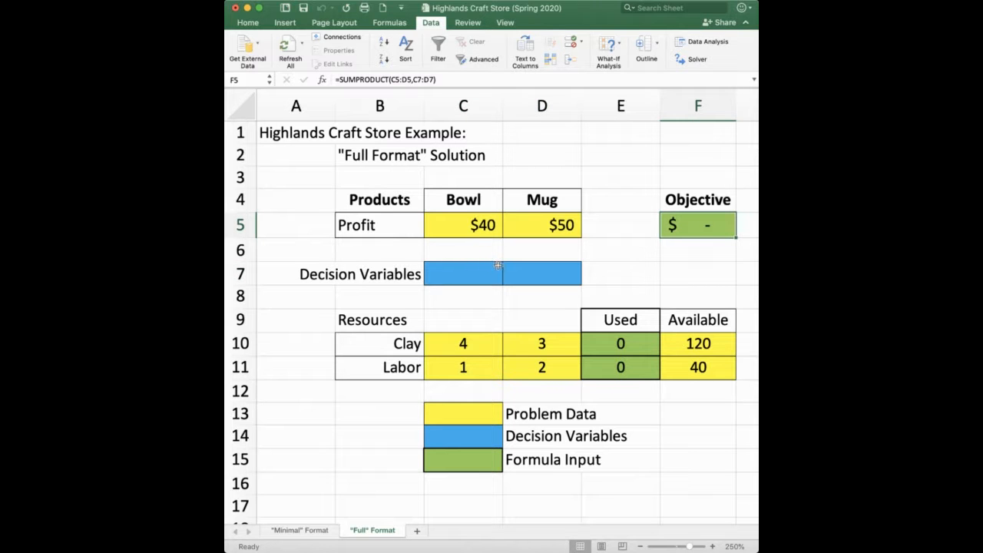
pyautogui.click(621, 344)
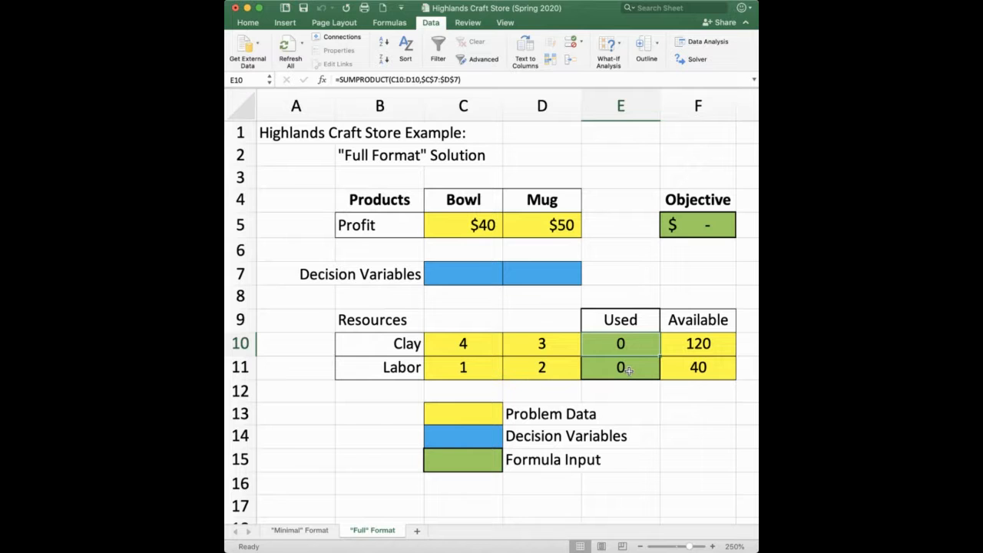
pyautogui.click(628, 371)
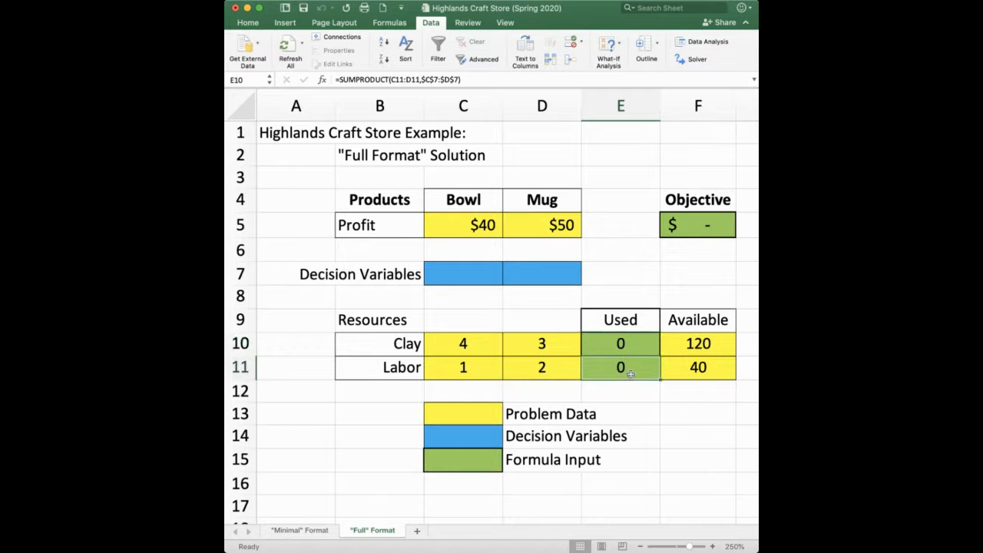
pyautogui.click(627, 346)
pyautogui.click(627, 369)
pyautogui.click(700, 345)
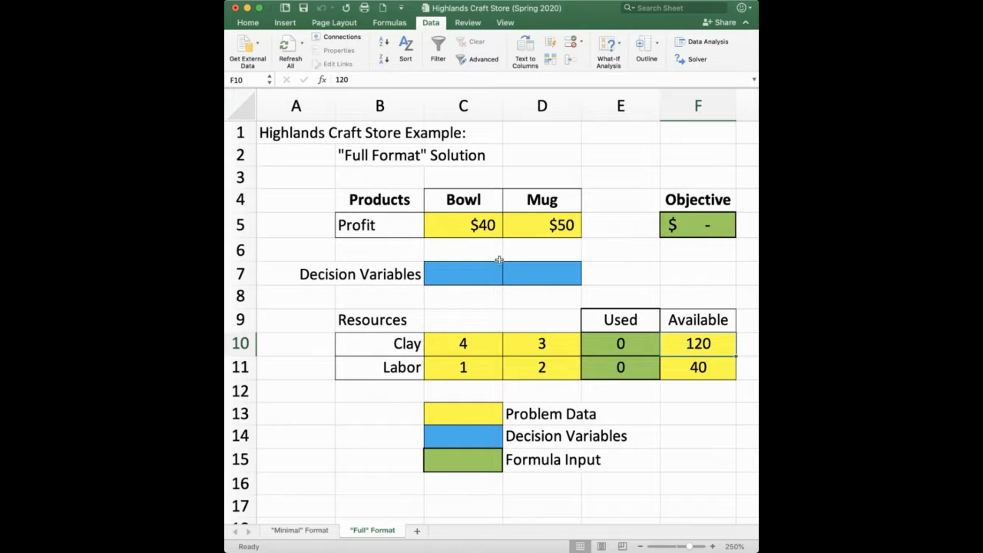
# Step: Review the problem data: the profits in C5:D5, the Clay and Labor coefficients in C10:D11 and the available amounts in F10:F11
pyautogui.moveTo(476, 230); pyautogui.dragTo(579, 228)
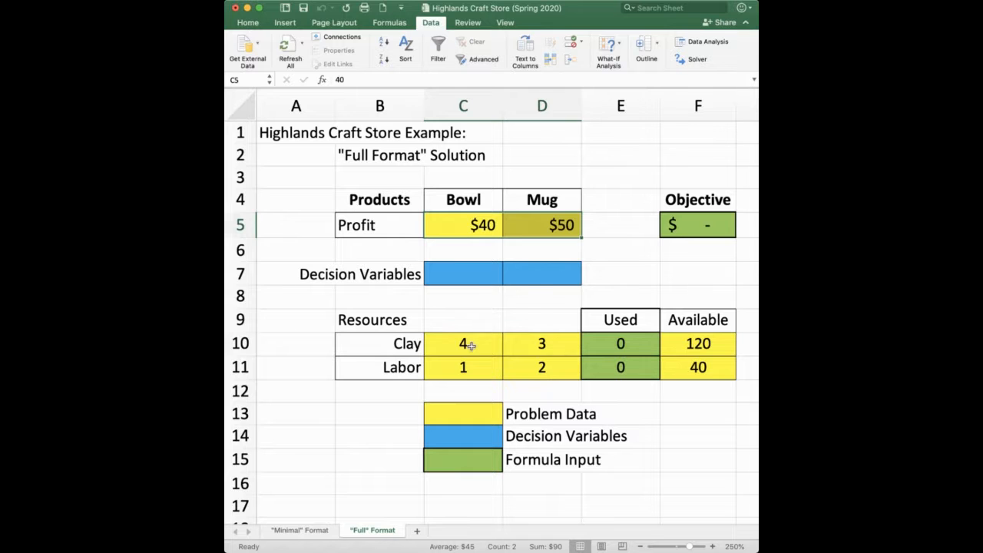
pyautogui.moveTo(471, 346); pyautogui.dragTo(519, 345)
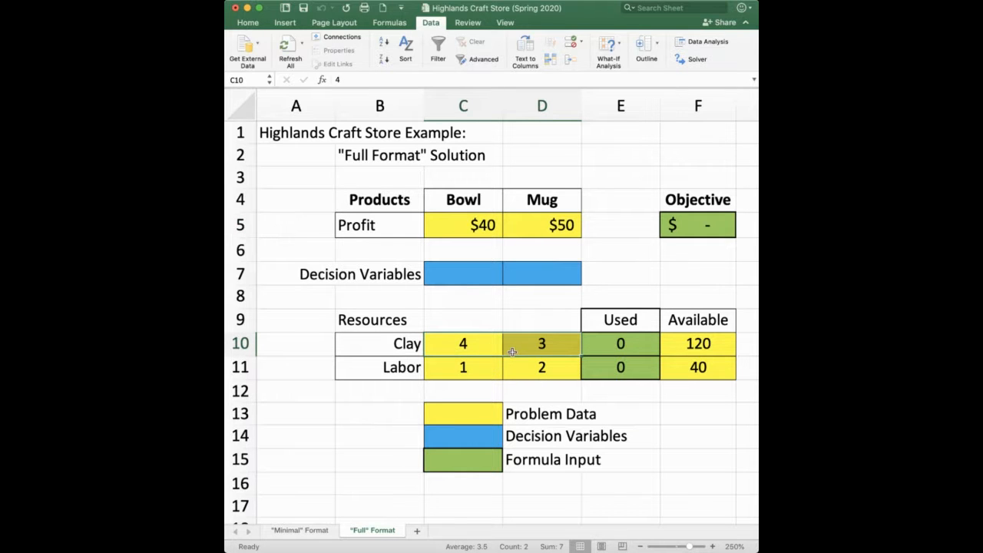
pyautogui.moveTo(474, 371); pyautogui.dragTo(554, 370)
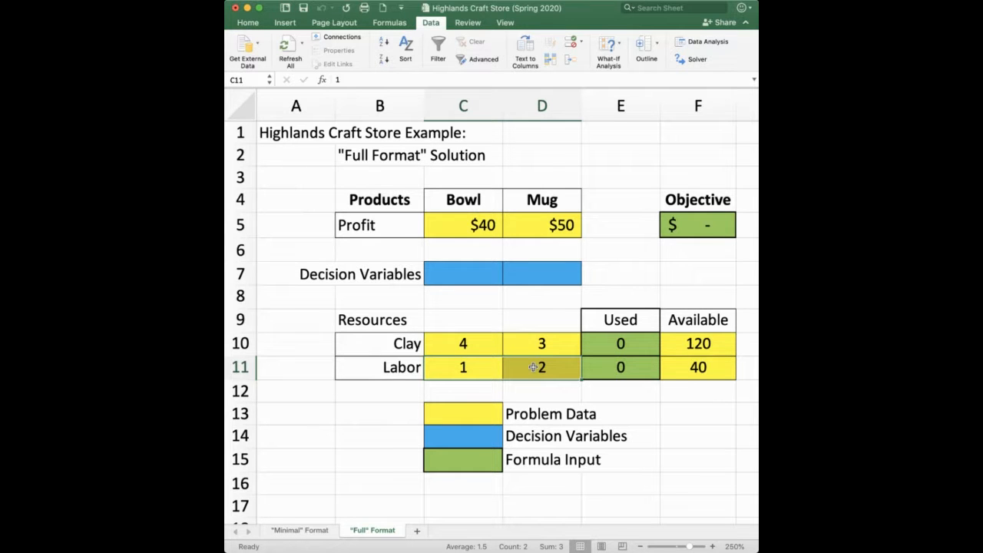
pyautogui.click(697, 344)
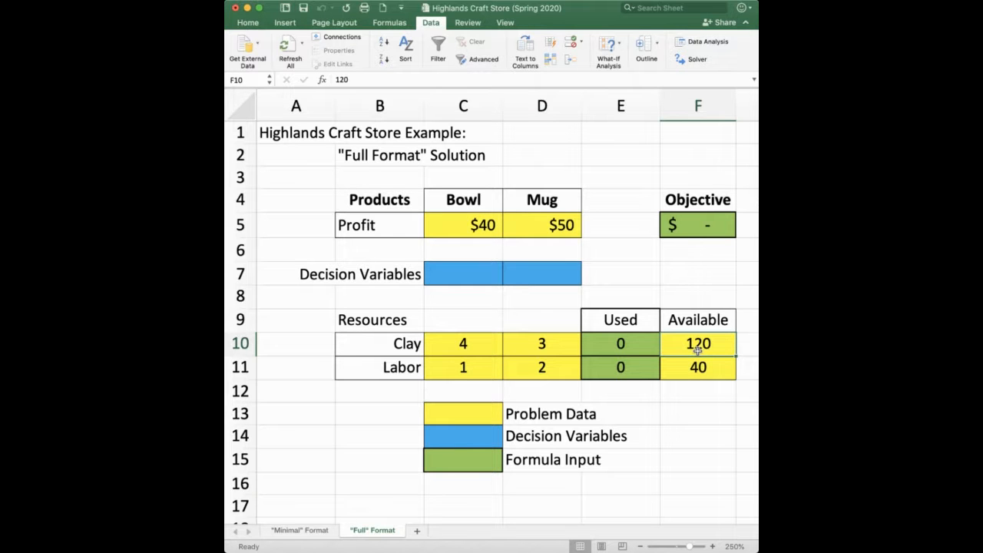
pyautogui.click(698, 368)
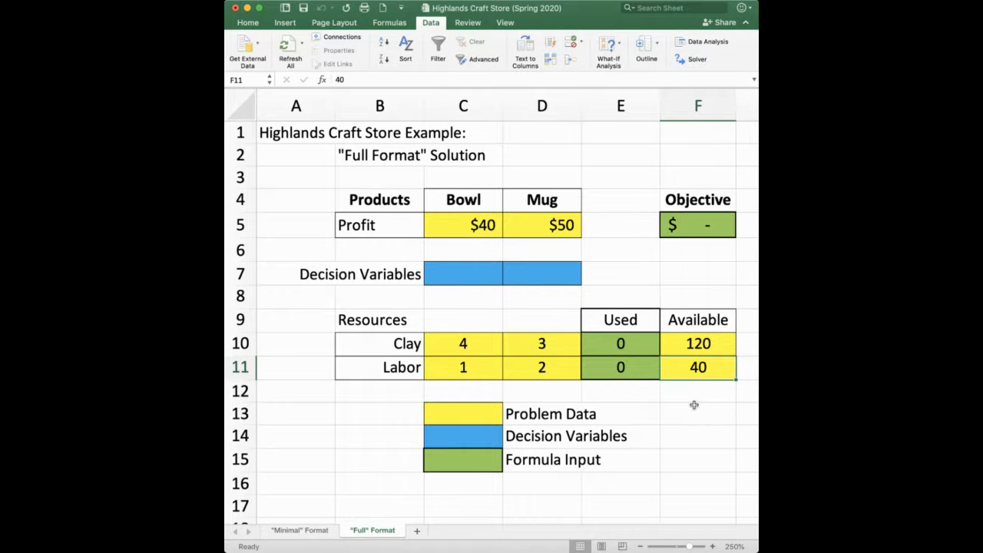
# Step: Copy the full formula text of the Objective cell F5
pyautogui.hscroll(2, 651, 307)
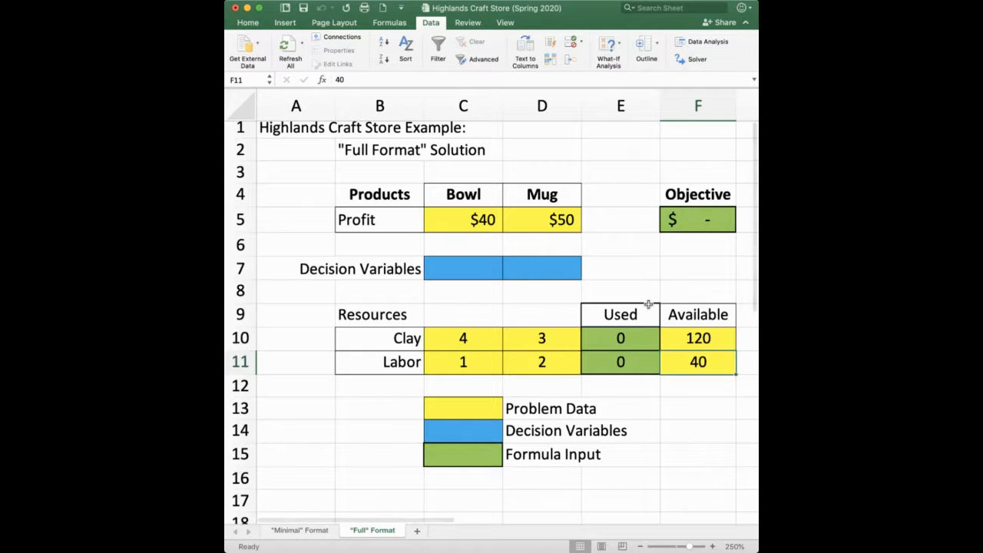
pyautogui.hscroll(-1, 638, 263)
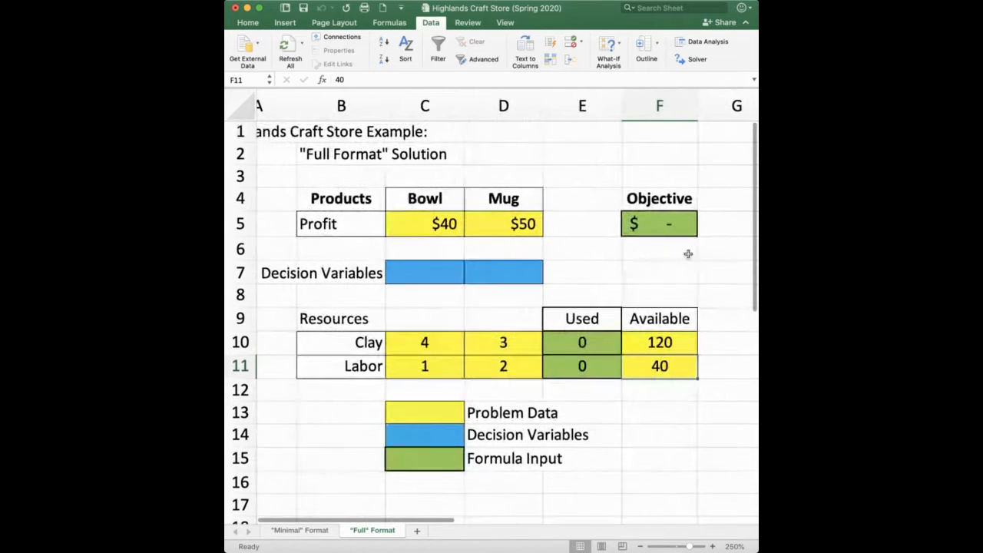
pyautogui.click(668, 226)
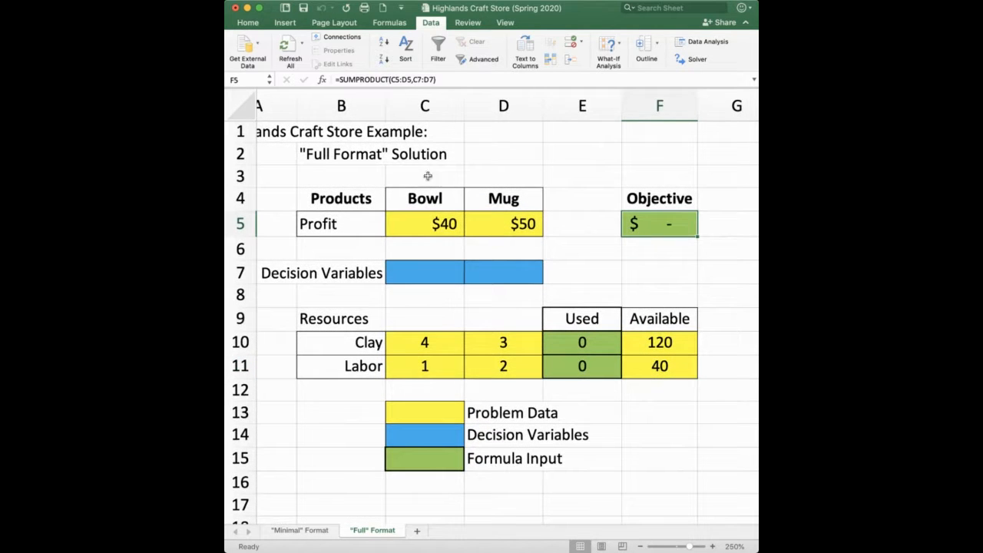
pyautogui.click(403, 80)
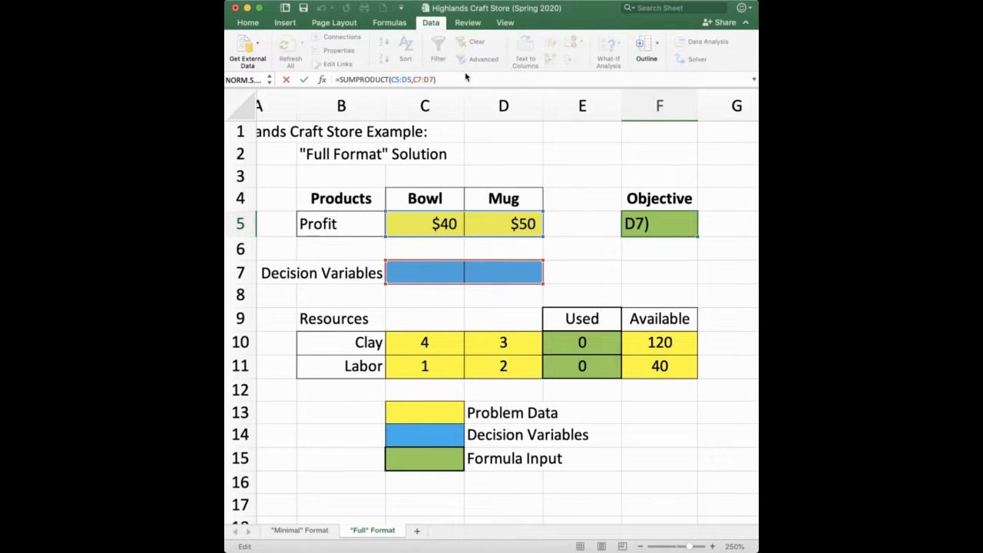
pyautogui.moveTo(460, 80); pyautogui.dragTo(335, 79)
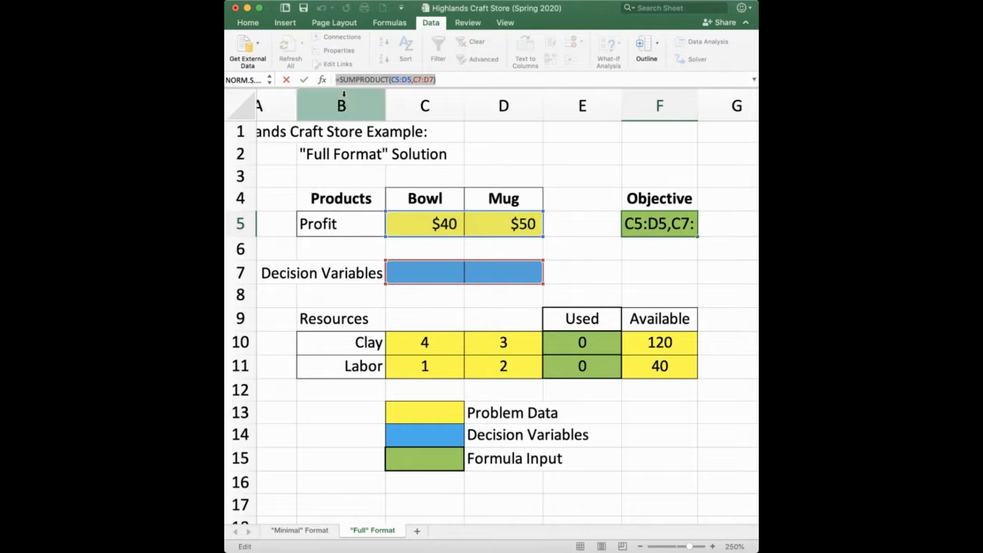
pyautogui.write('=')
pyautogui.click(667, 248)
pyautogui.scroll(-1, 668, 248)
pyautogui.hscroll(1, 667, 248)
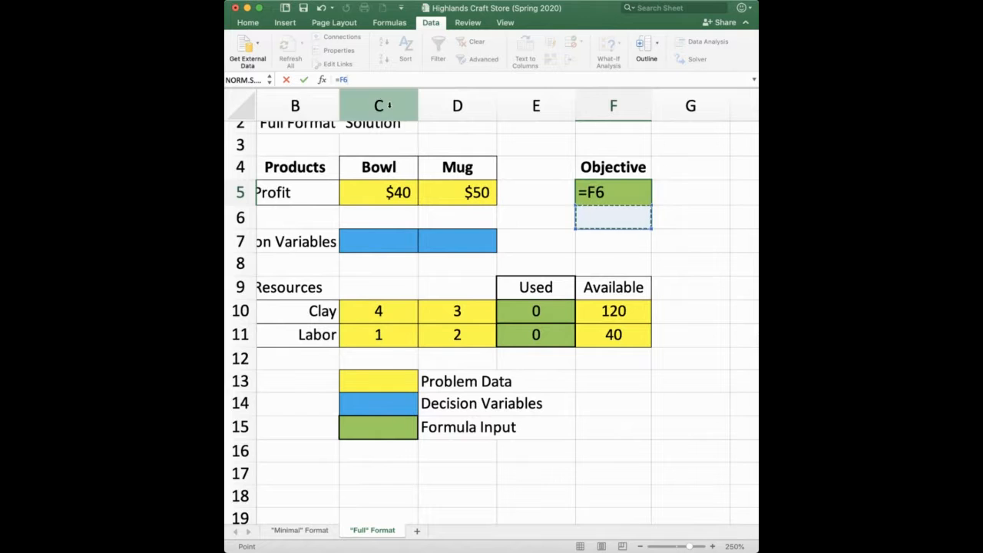
pyautogui.press('Escape')
# Step: Display the objective formula =SUMPRODUCT(C5:D5,C7:D7) as plain text in F6 by putting an apostrophe before the pasted formula
pyautogui.click(599, 219)
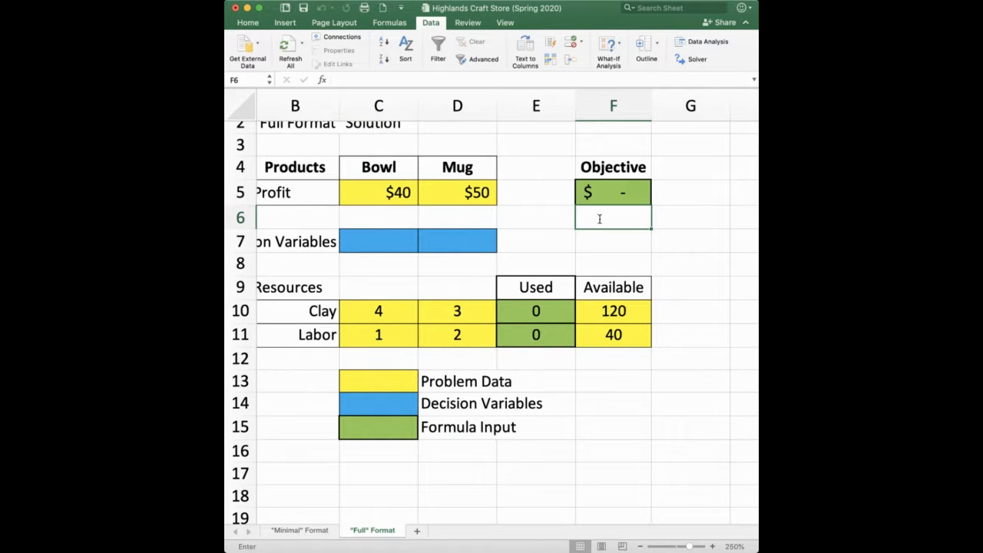
pyautogui.write("'=")
pyautogui.press('BackSpace')
pyautogui.press('super+v')
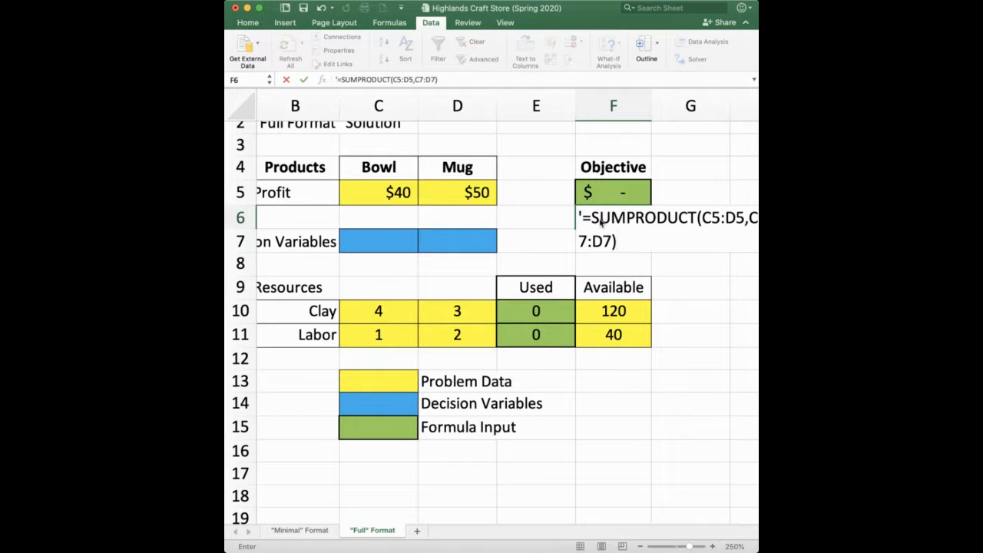
pyautogui.press('Return')
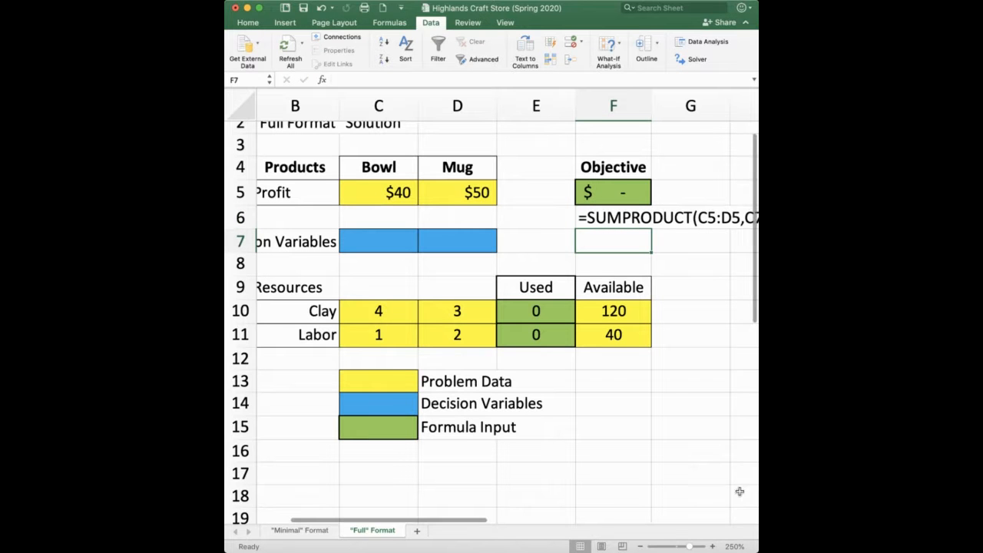
pyautogui.click(638, 547)
pyautogui.click(638, 546)
pyautogui.click(638, 547)
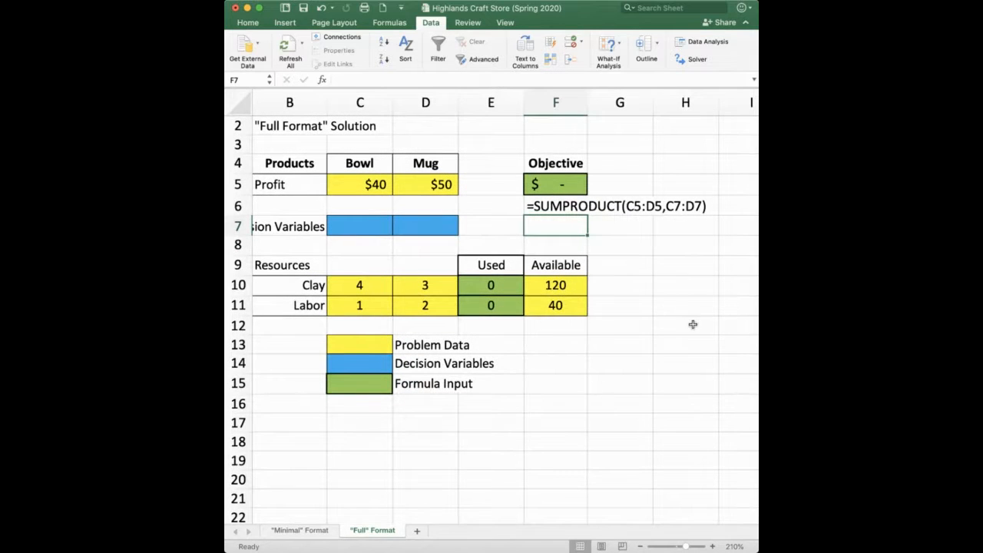
# Step: Inspect the cell ranges referenced by the Used formulas for Clay in E10 and Labor in E11
pyautogui.click(479, 288)
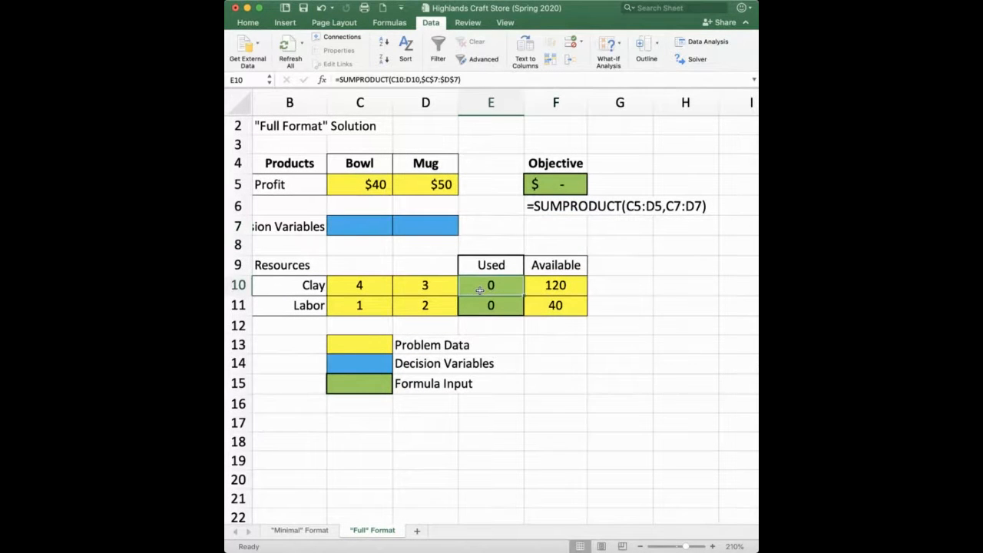
pyautogui.click(489, 305)
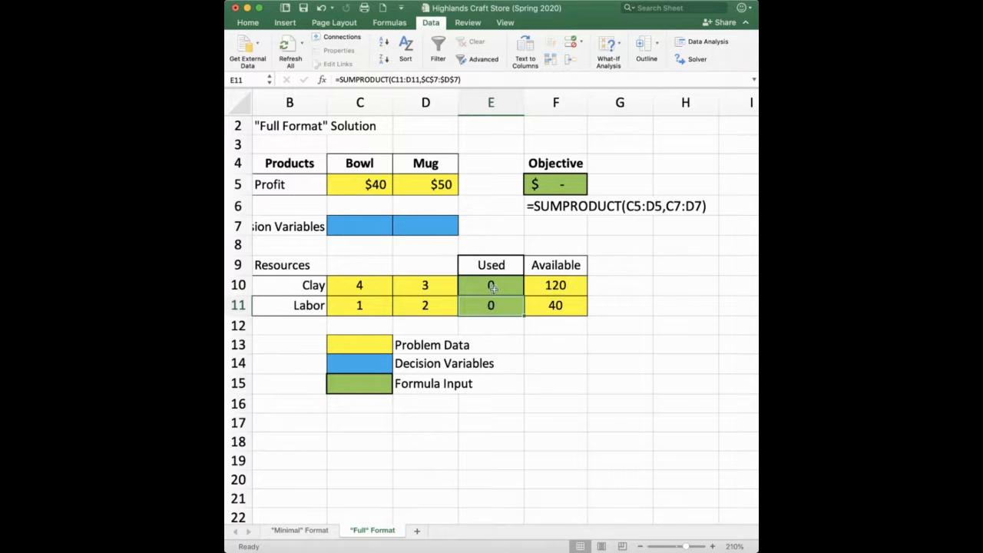
pyautogui.click(491, 289)
pyautogui.click(370, 82)
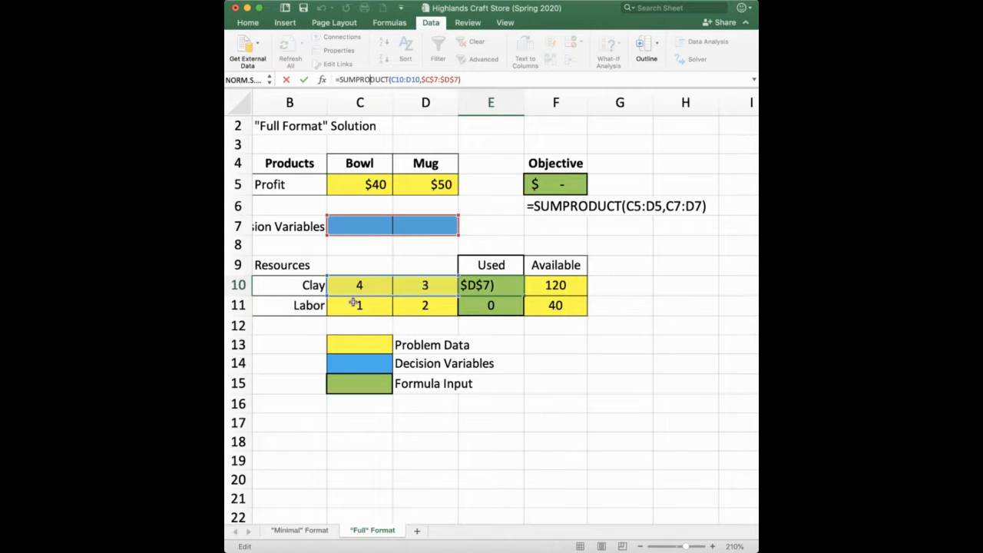
pyautogui.press('Return')
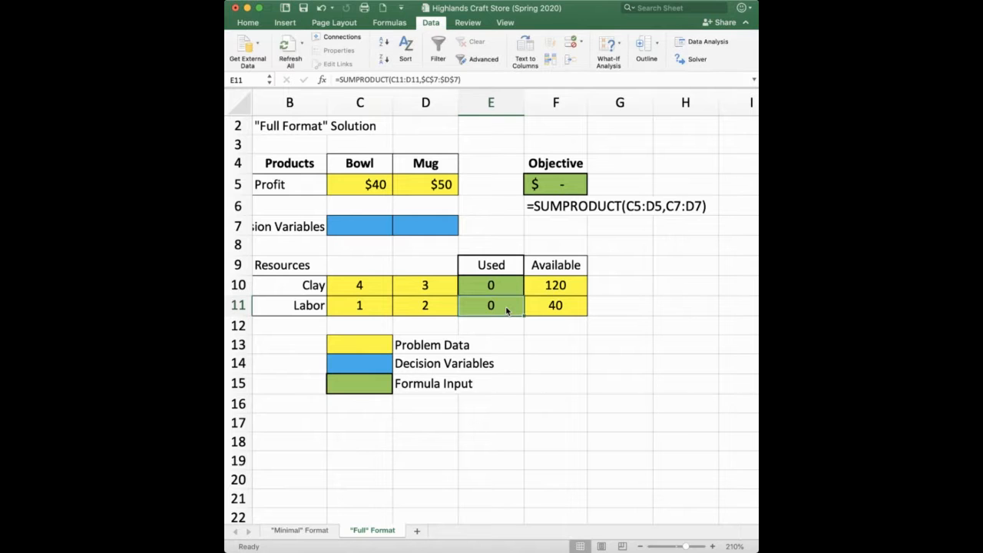
pyautogui.click(366, 80)
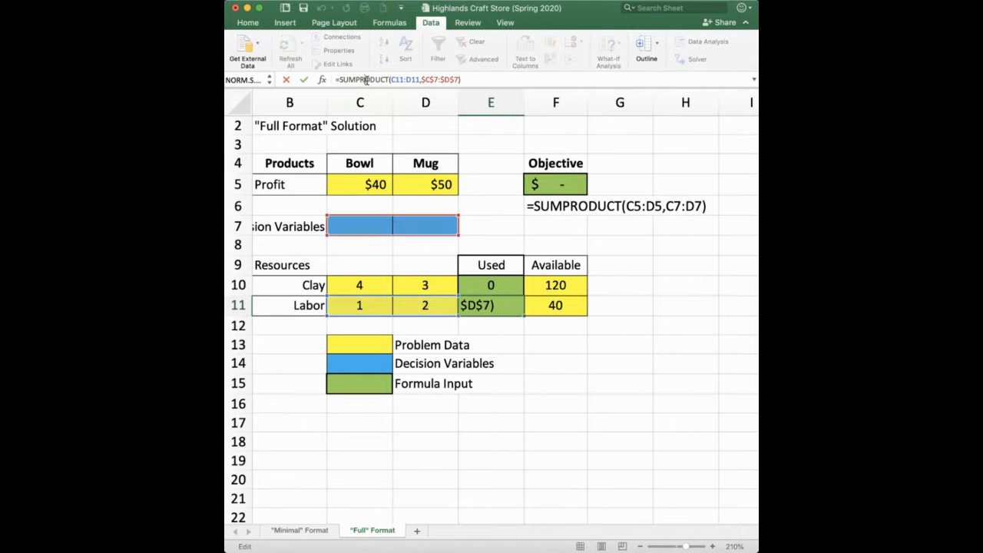
pyautogui.press('Return')
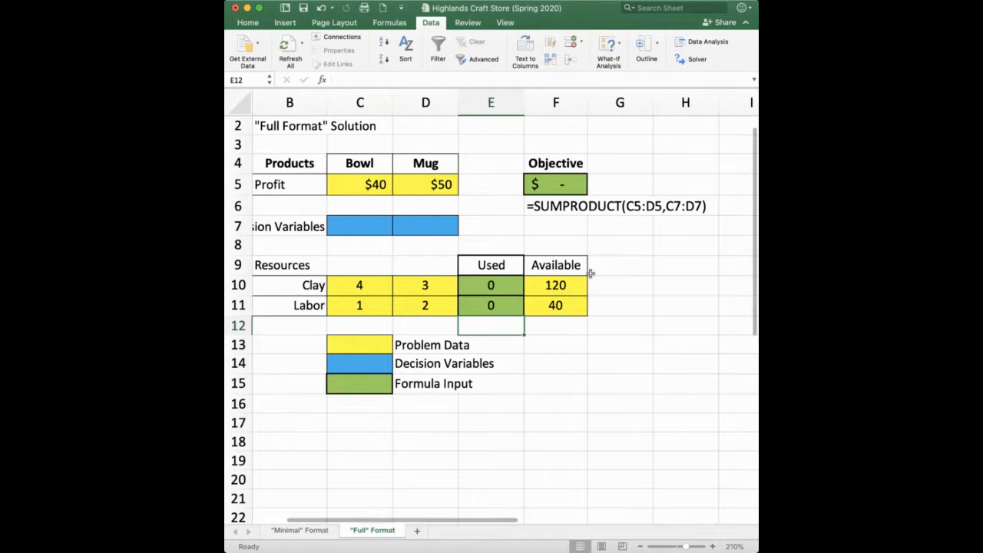
# Step: Copy the Clay Used formula from E10 and show =SUMPRODUCT(C10:D10,$C$7:$D$7) as apostrophe-prefixed text in G10
pyautogui.click(490, 285)
pyautogui.moveTo(336, 80); pyautogui.dragTo(464, 79)
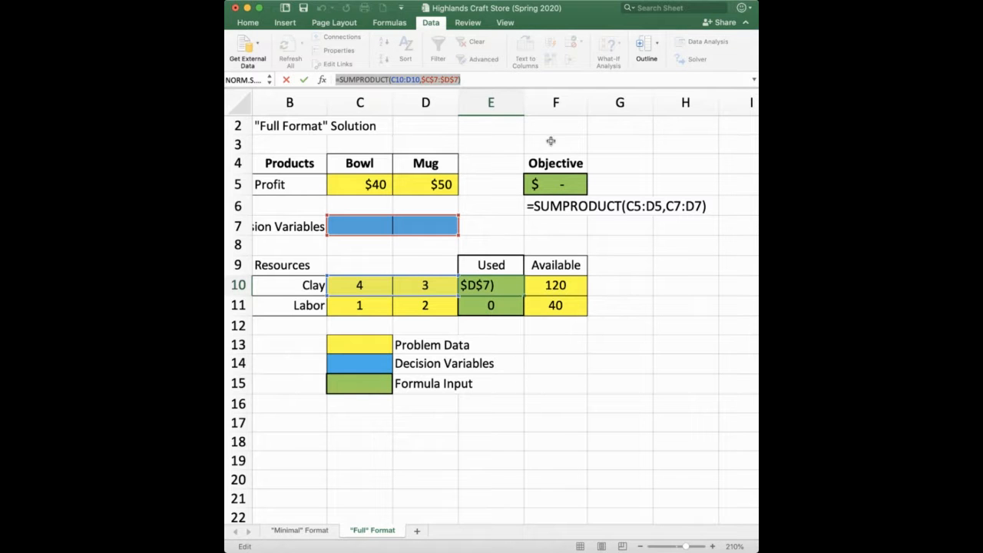
pyautogui.press('Escape')
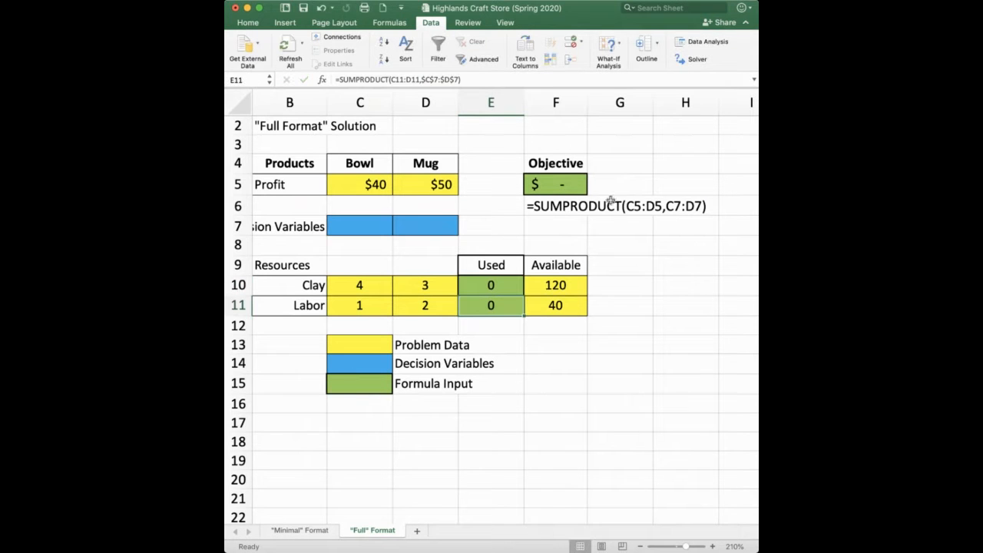
pyautogui.click(637, 286)
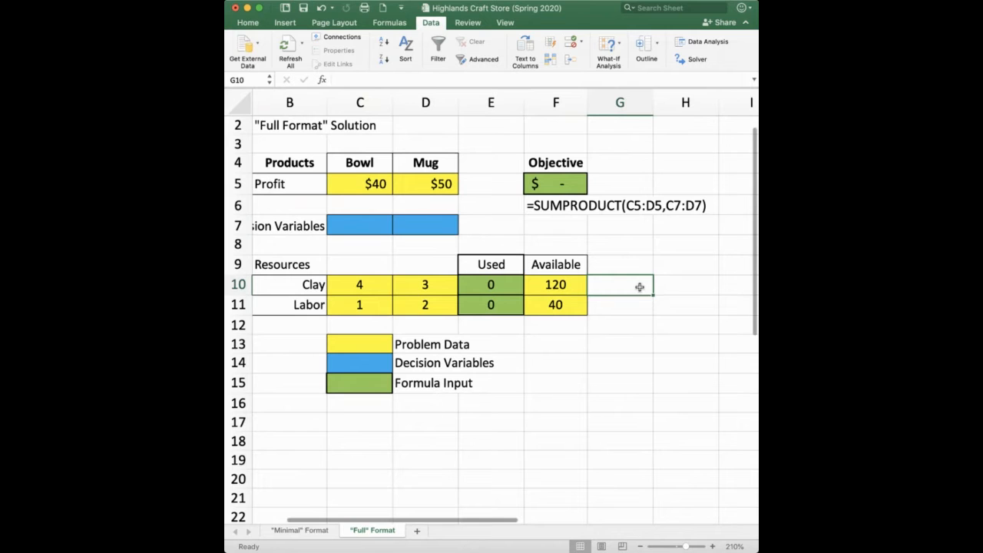
pyautogui.write("'")
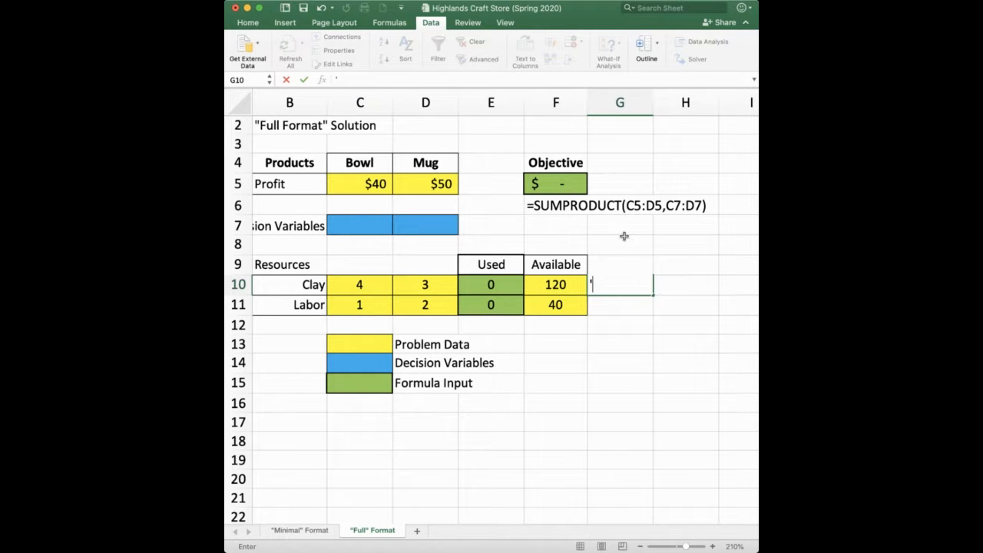
pyautogui.click(406, 80)
pyautogui.press('super+v')
pyautogui.press('Return')
pyautogui.press('Up')
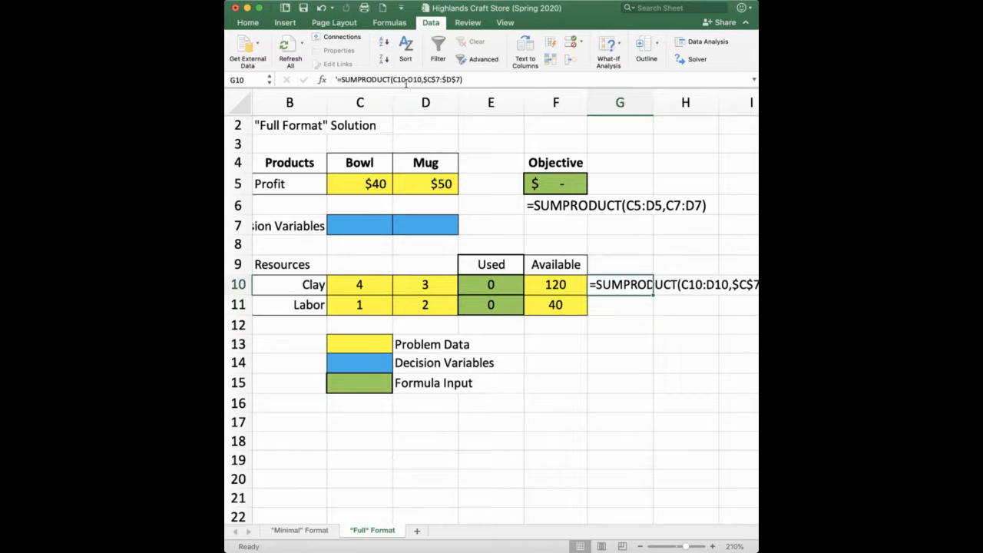
# Step: Copy the Labor Used formula from E11 and show =SUMPRODUCT(C11:D11,$C$7:$D$7) as apostrophe-prefixed text in G11
pyautogui.press('Down')
pyautogui.press('Left')
pyautogui.press('Left')
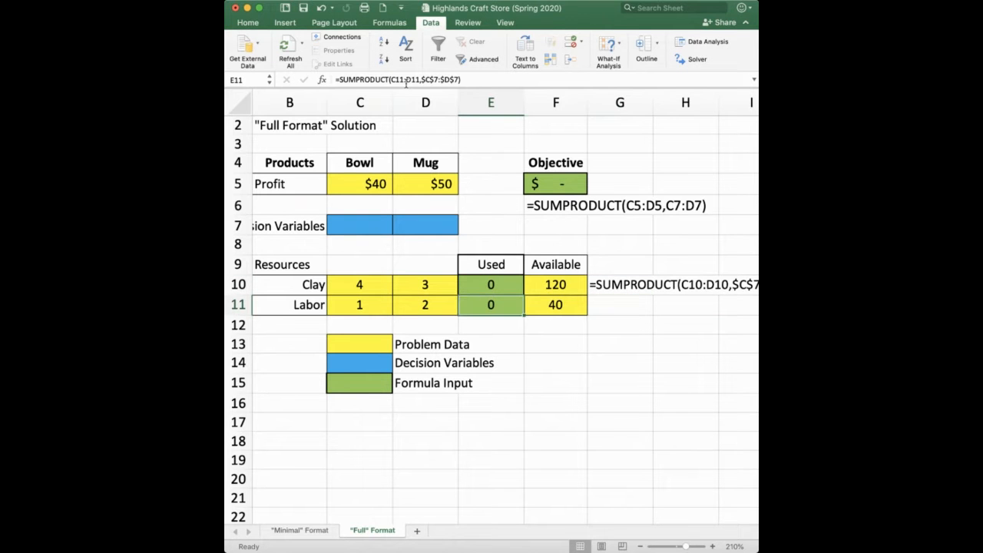
pyautogui.moveTo(487, 77); pyautogui.dragTo(318, 76)
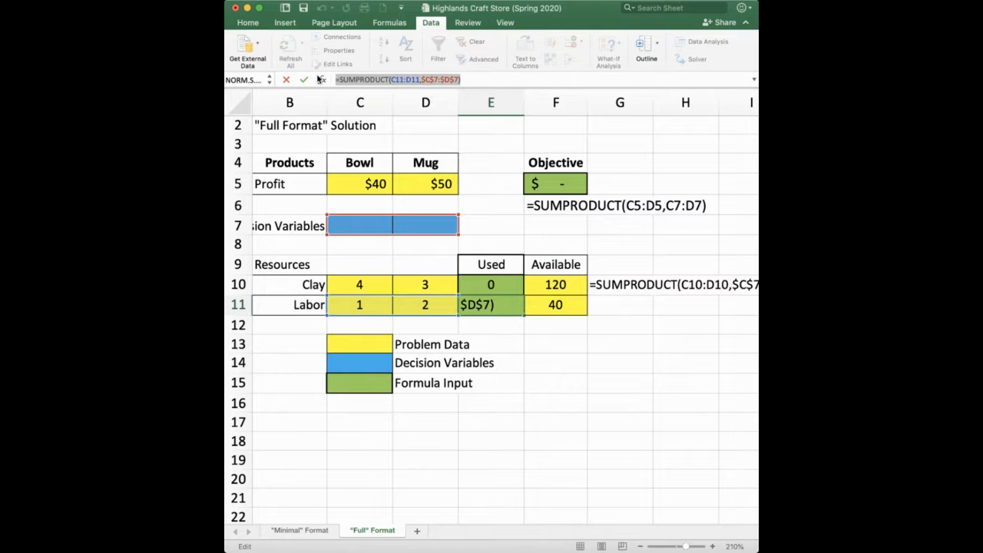
pyautogui.press('Escape')
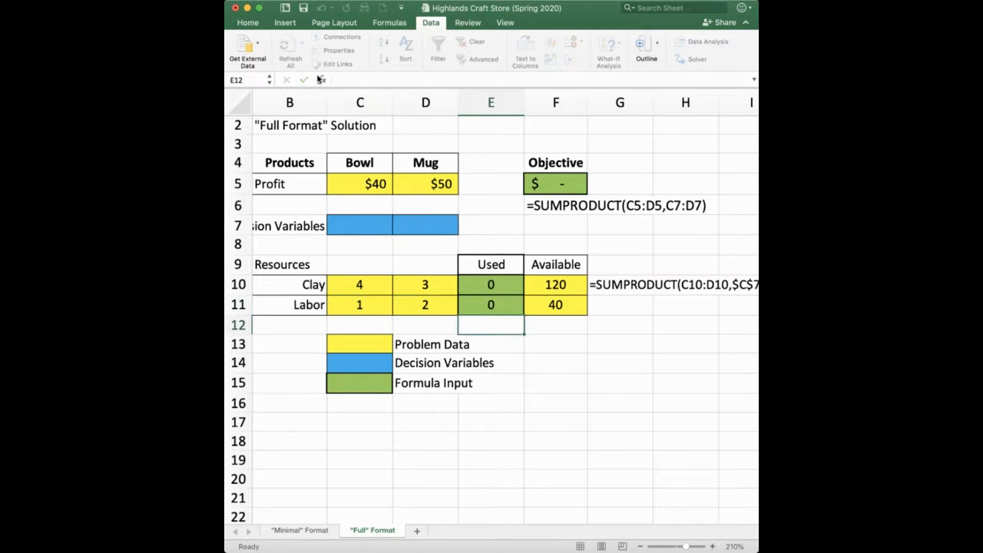
pyautogui.click(640, 306)
pyautogui.write("'")
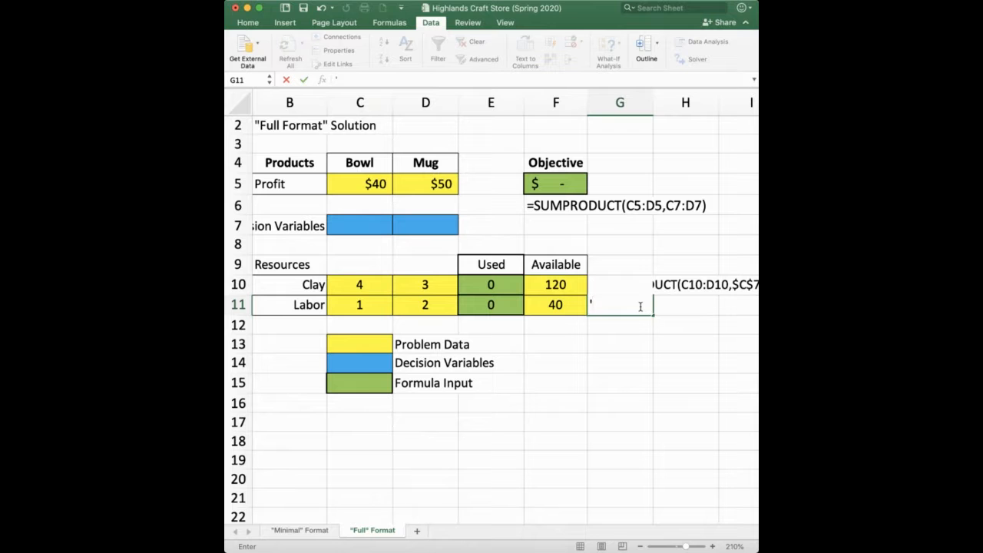
pyautogui.click(375, 81)
pyautogui.press('super+v')
pyautogui.press('Return')
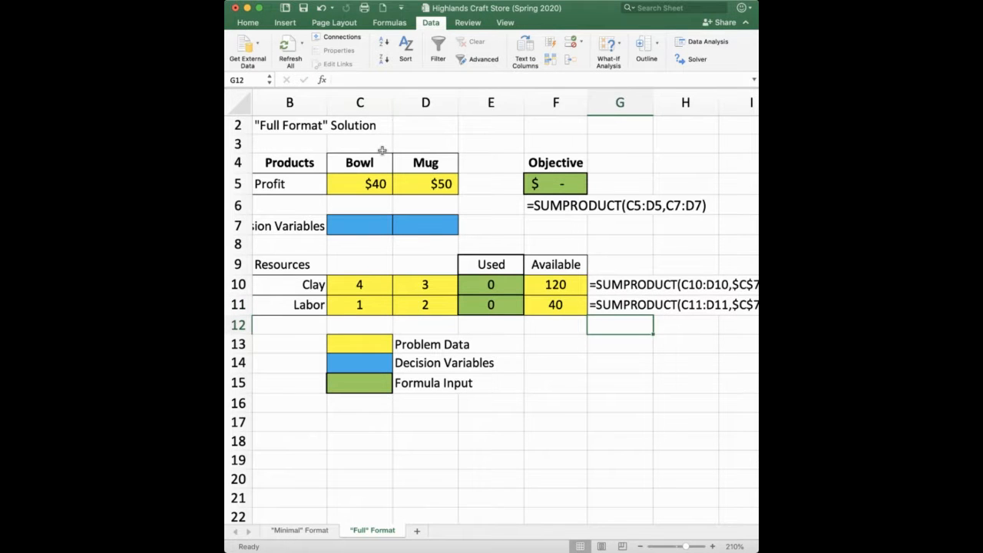
# Step: Move the objective formula text from F6 to G5, beside the Objective cell
pyautogui.hscroll(2, 595, 355)
pyautogui.hscroll(1, 594, 355)
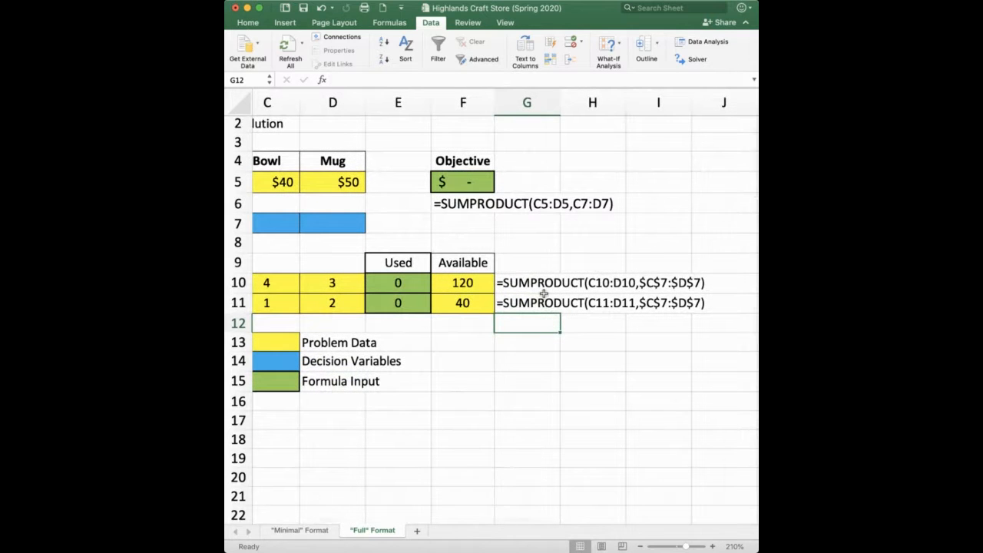
pyautogui.click(435, 204)
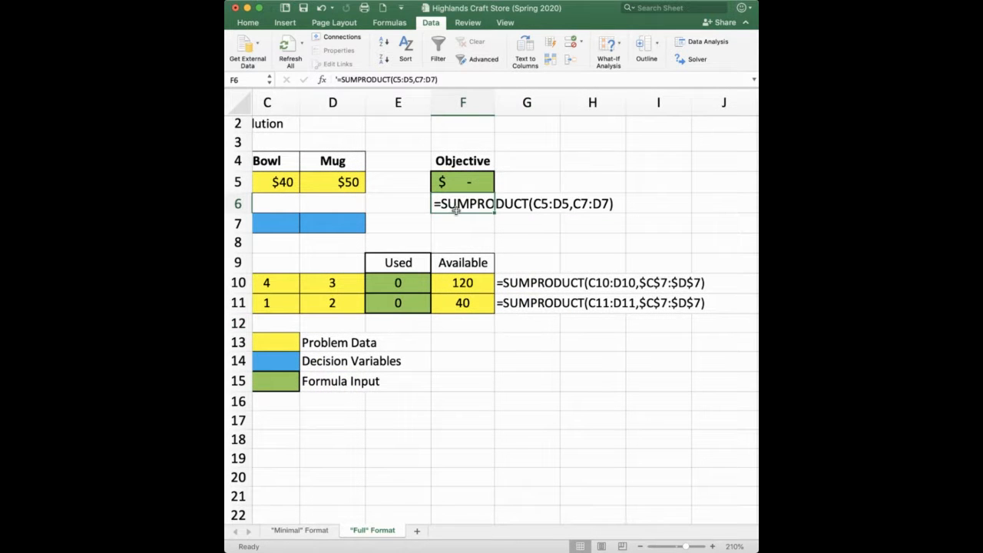
pyautogui.moveTo(456, 212); pyautogui.dragTo(531, 180)
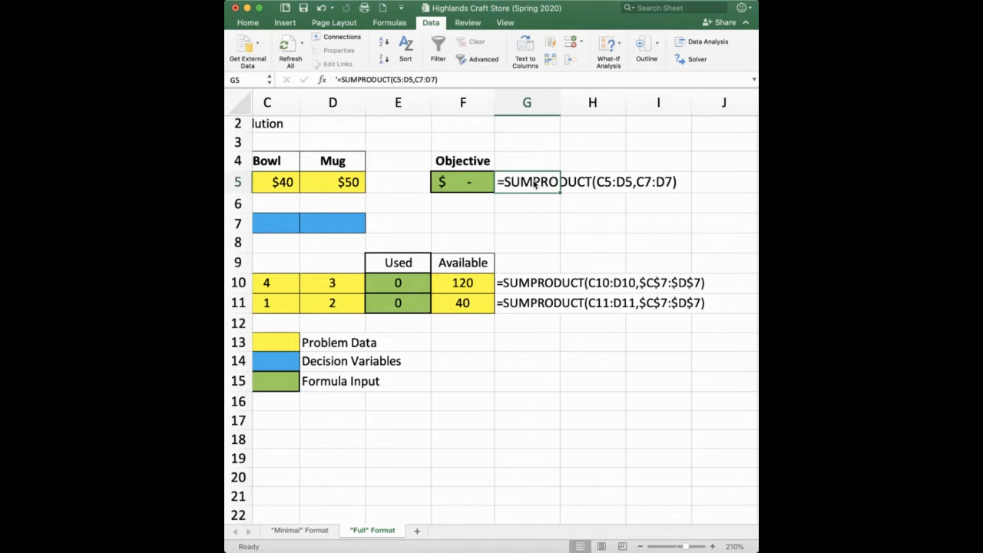
pyautogui.click(607, 247)
# Step: Open Solver for the "Full" format model with F5 as the objective and C7:D7 as the changing variable cells
pyautogui.hscroll(-3, 508, 348)
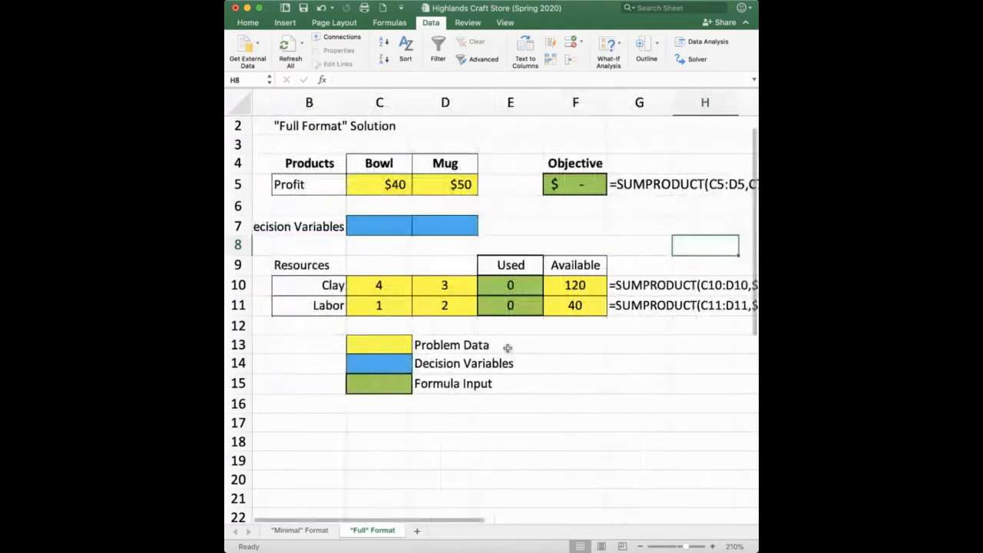
pyautogui.hscroll(-1, 507, 347)
pyautogui.hscroll(2, 606, 374)
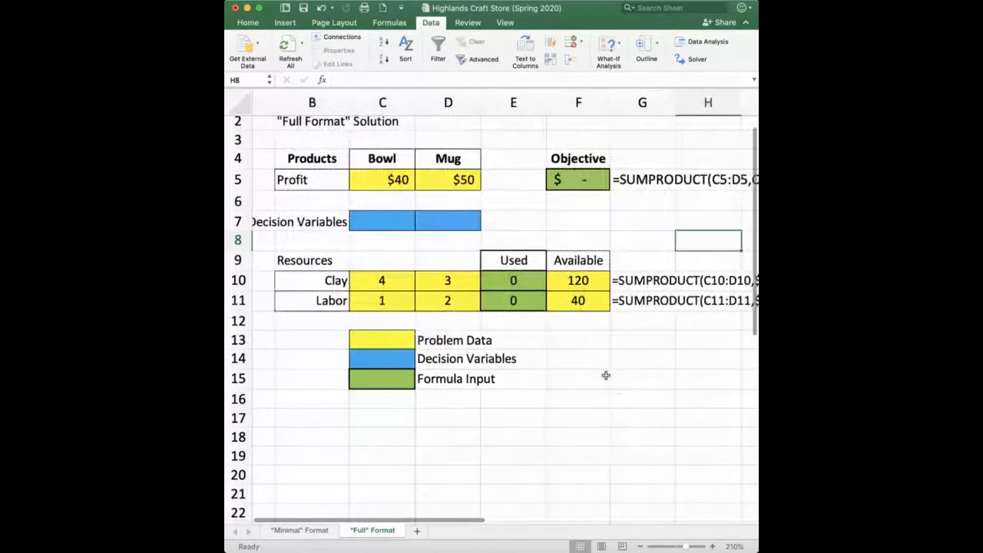
pyautogui.click(694, 63)
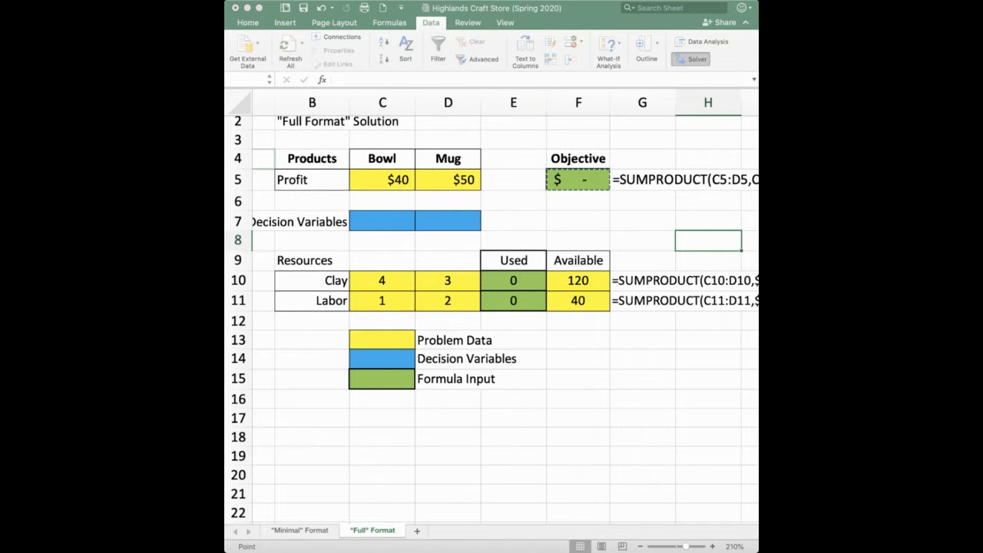
pyautogui.click(269, 241)
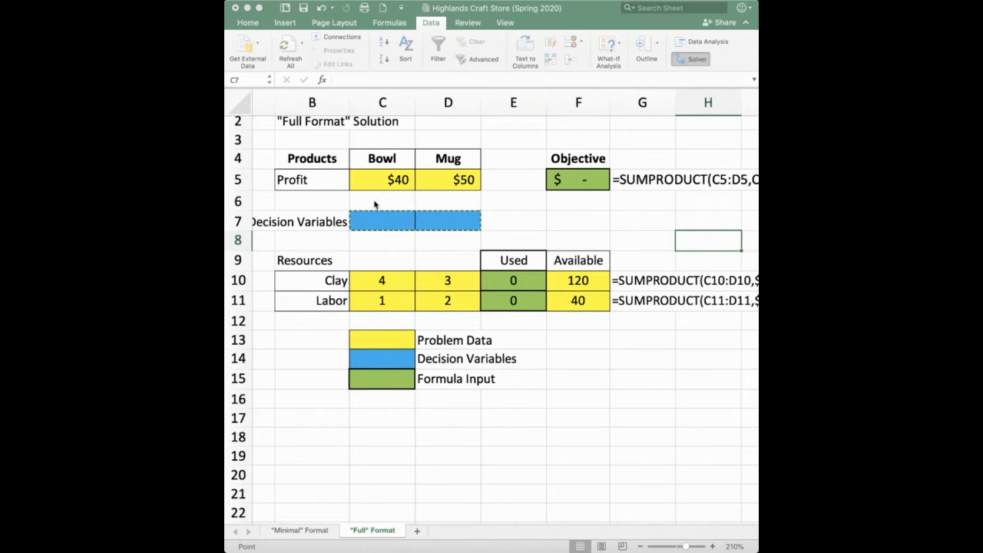
pyautogui.click(465, 488)
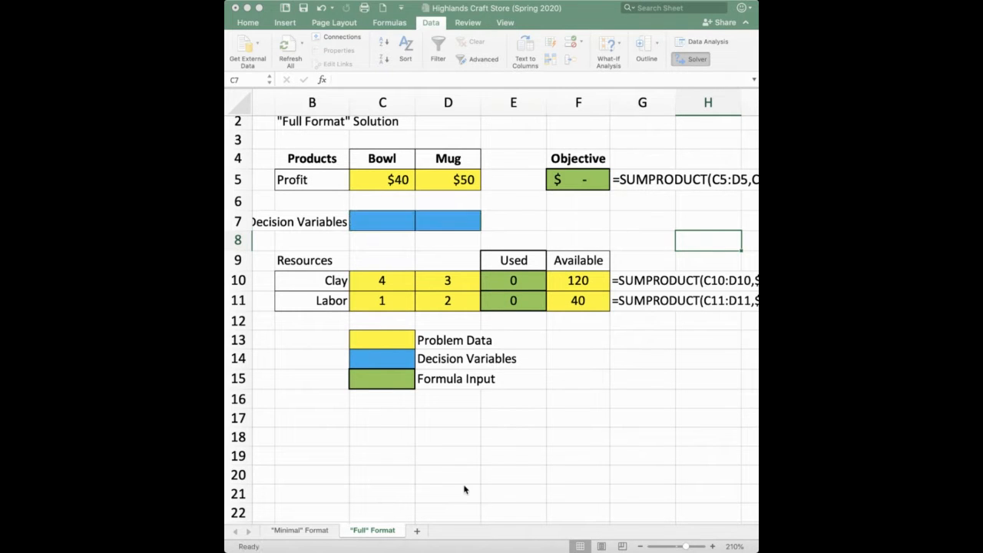